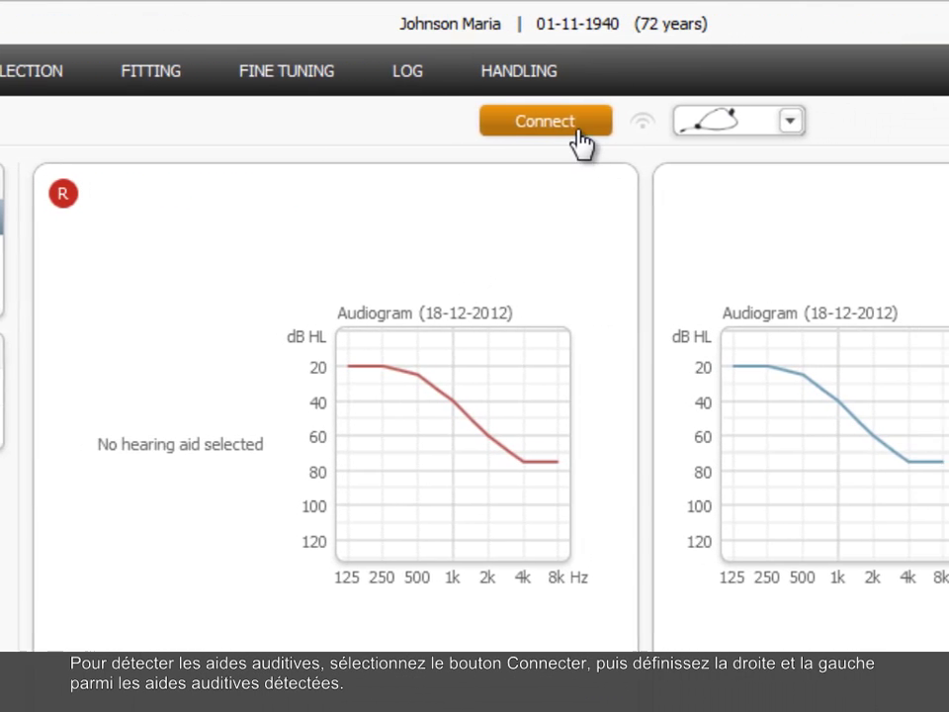
Step: Detect the connected aids and assign aid 10093, identified by its tone, to the right ear
left_click(811, 126)
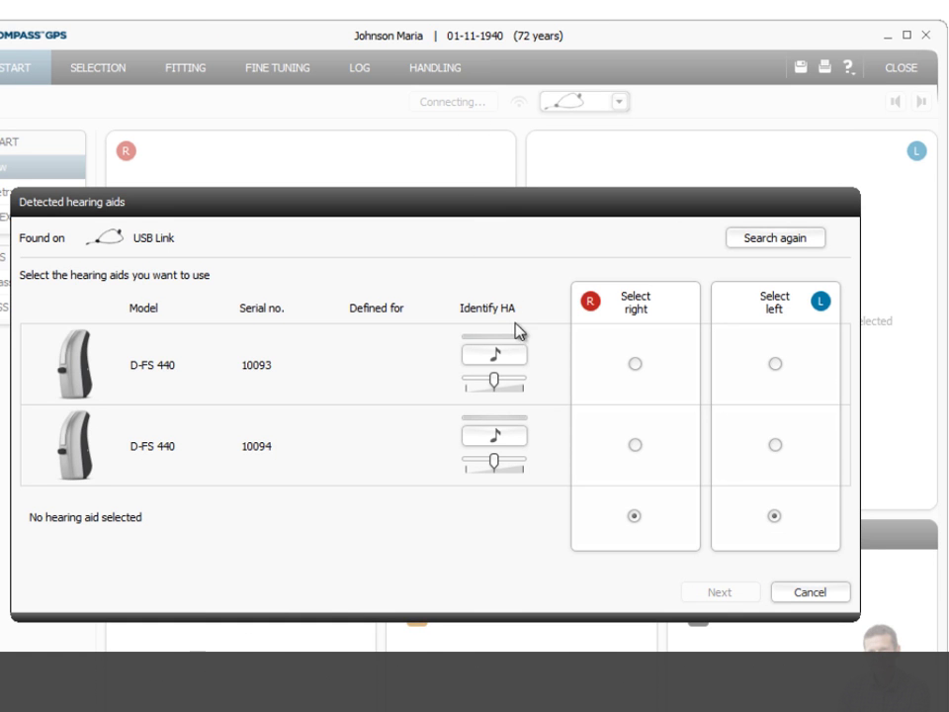
left_click(528, 358)
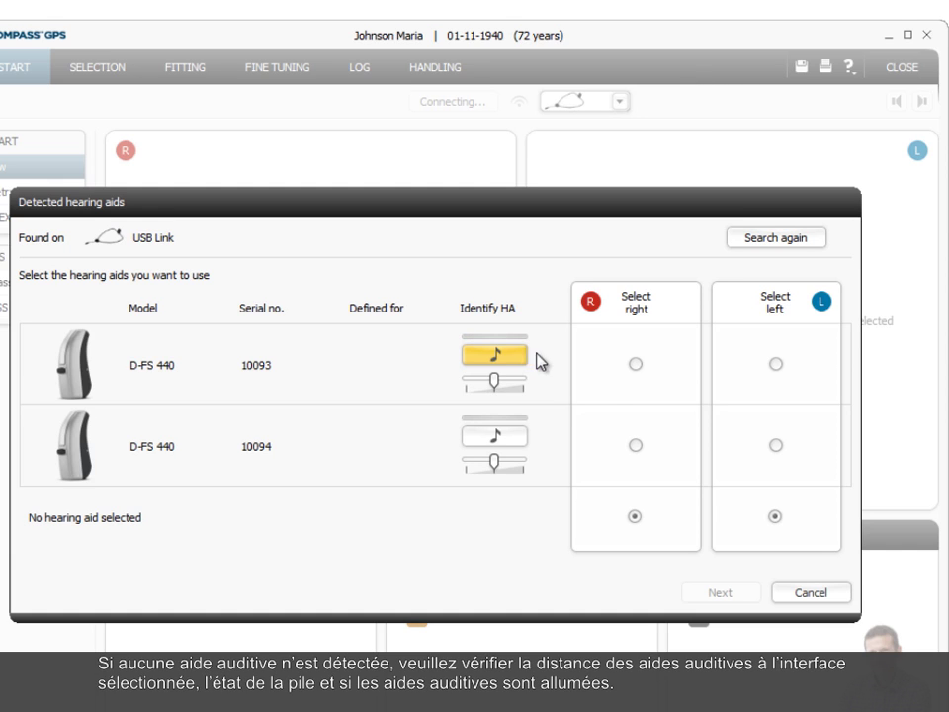
left_click(635, 365)
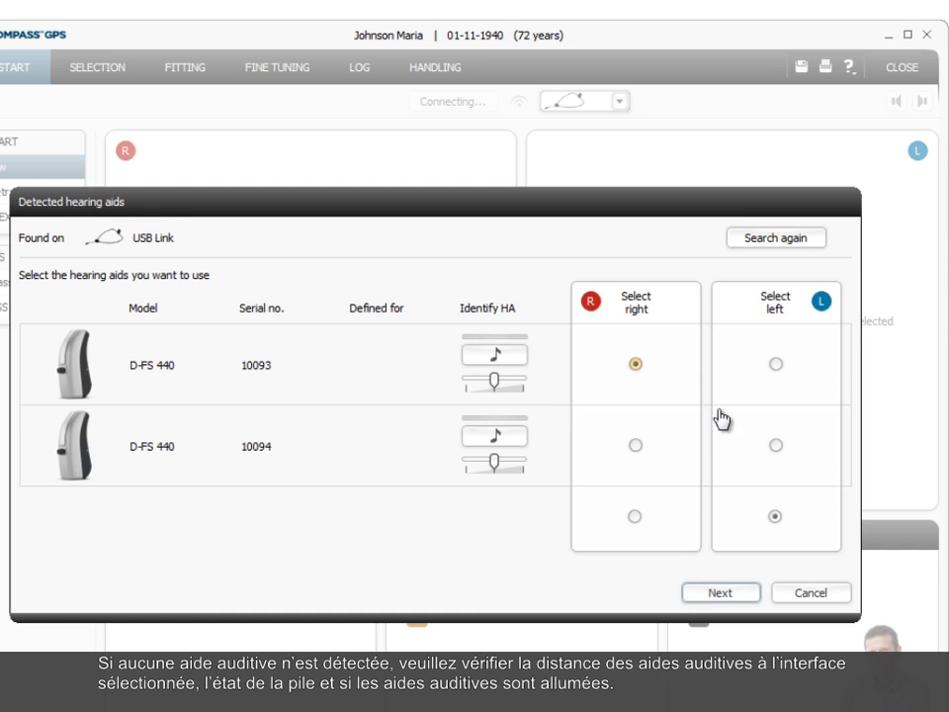
Step: Give the right aid an RIC M receiver, a custom hard ear-tip and a 1,3 vent
left_click(739, 591)
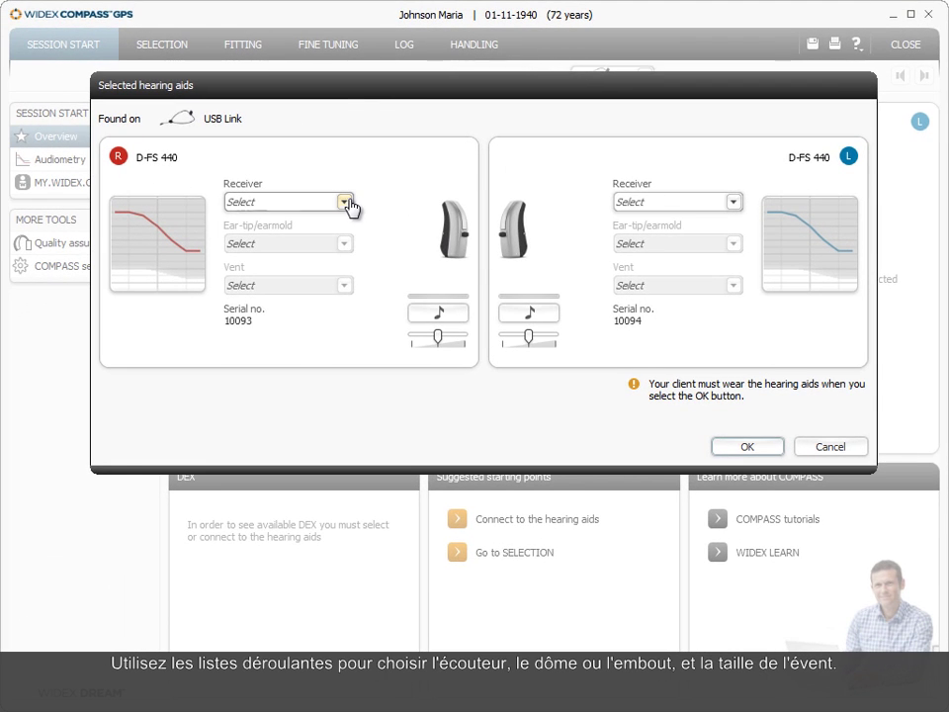
left_click(344, 202)
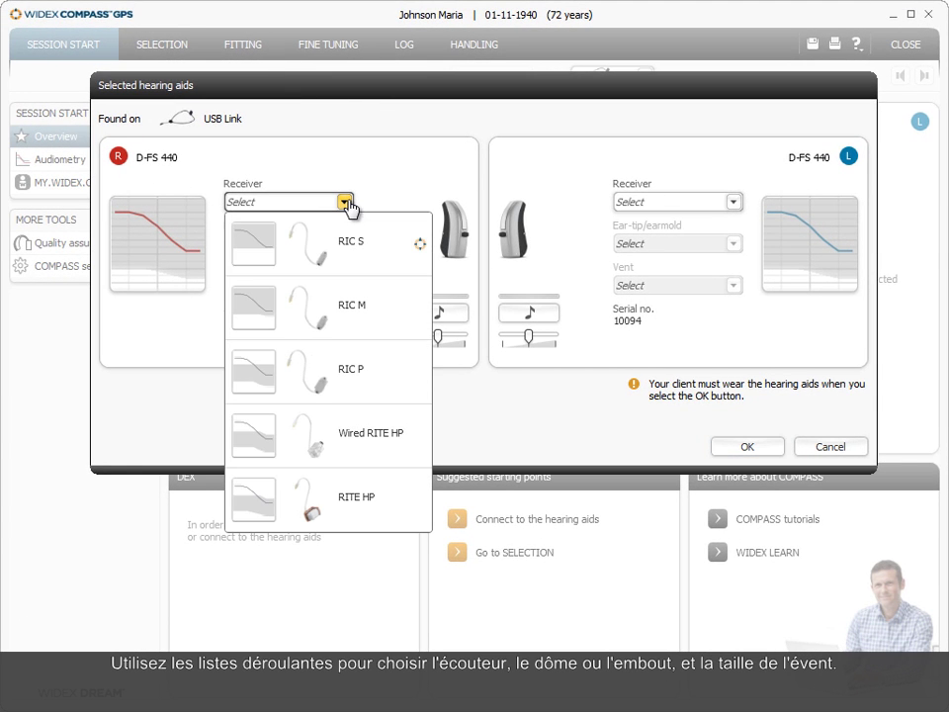
left_click(350, 308)
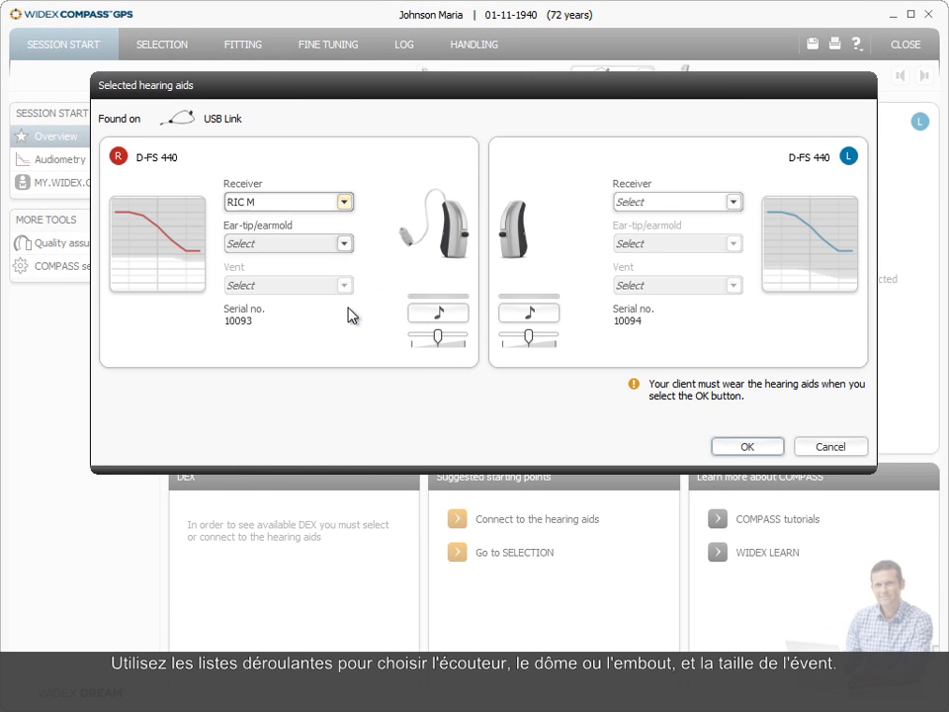
left_click(345, 246)
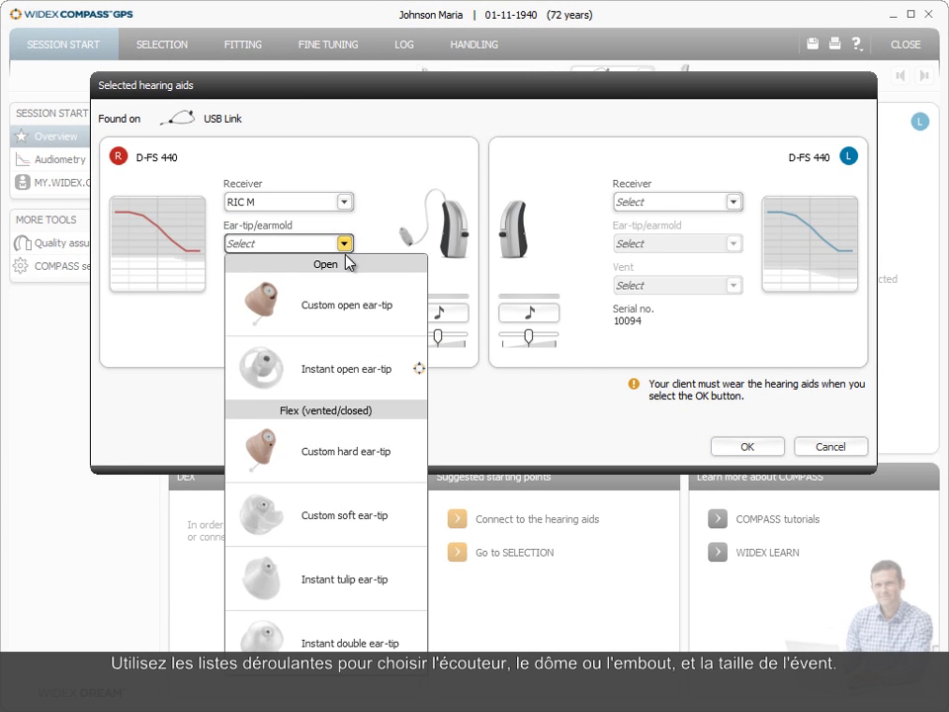
left_click(361, 447)
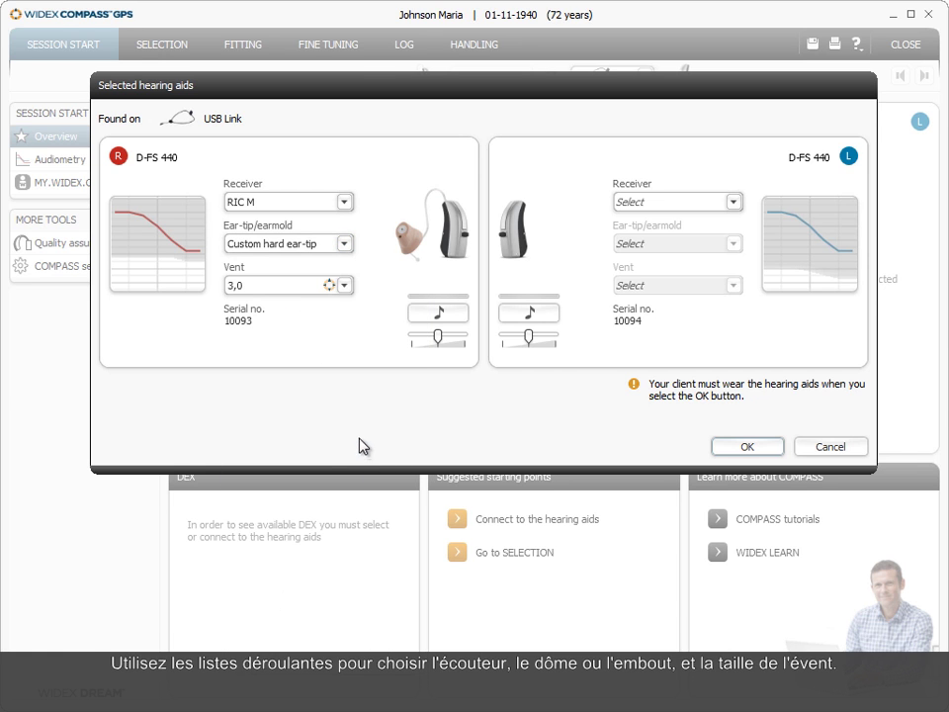
left_click(344, 287)
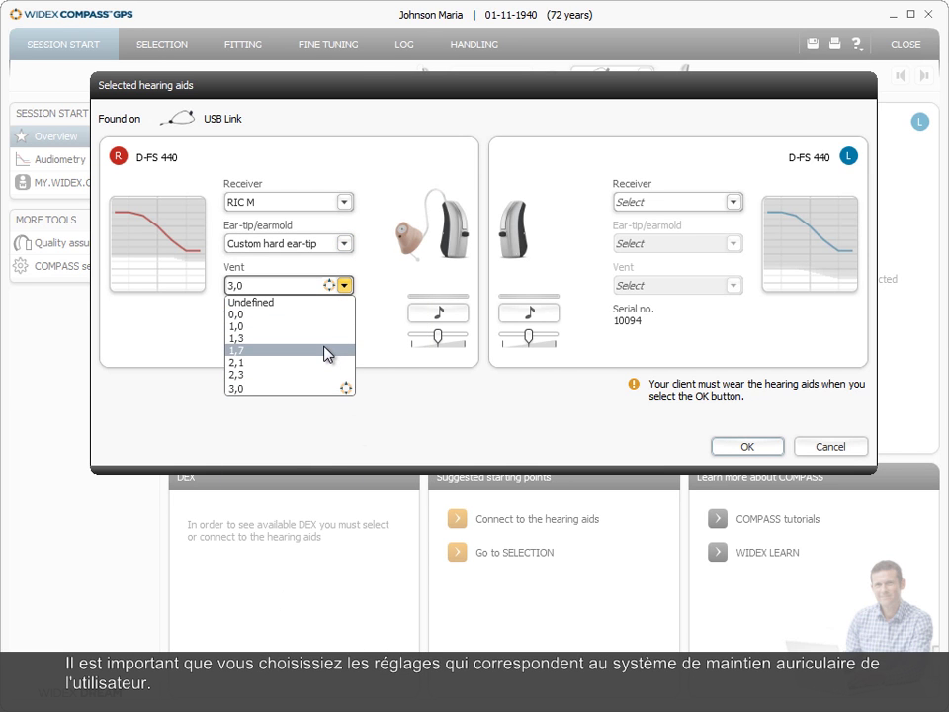
left_click(326, 338)
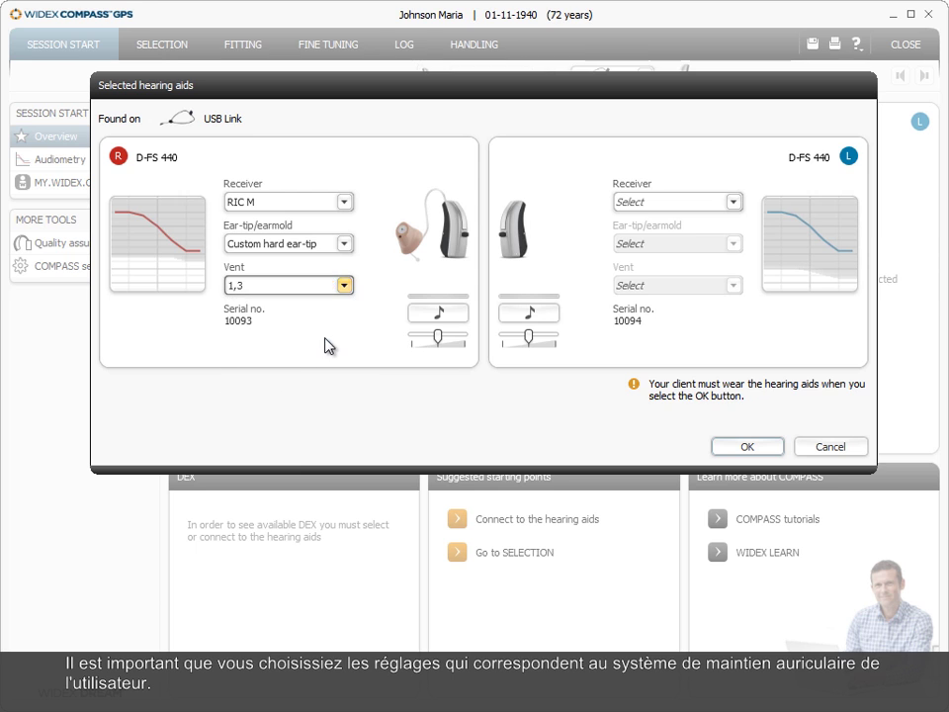
Step: Give the left aid the same RIC M receiver, custom hard ear-tip and 1,3 vent, then program both aids
left_click(735, 202)
left_click(699, 308)
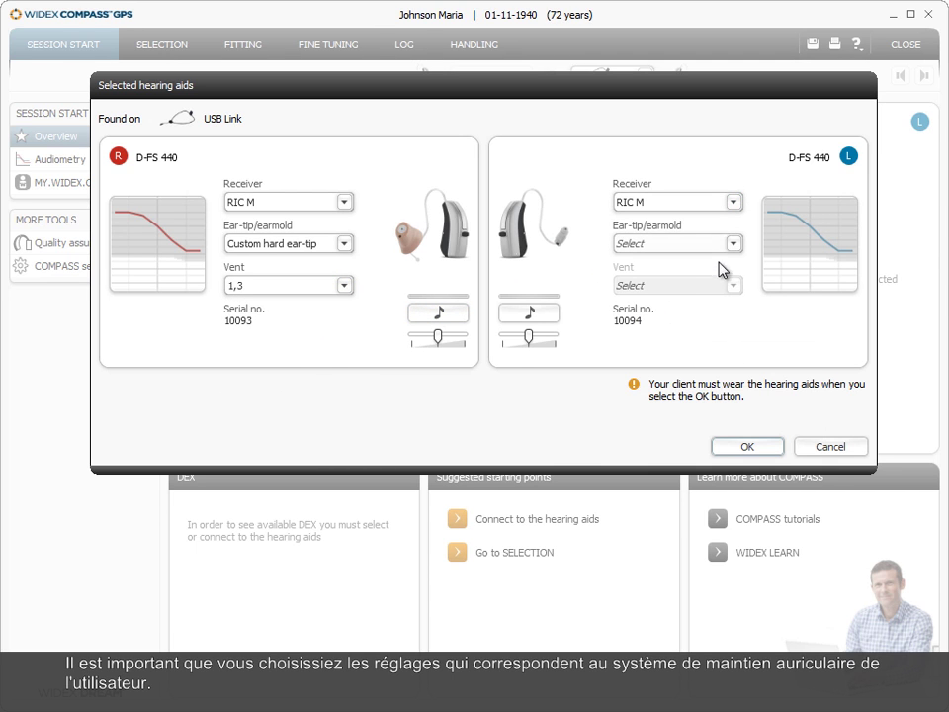
left_click(732, 247)
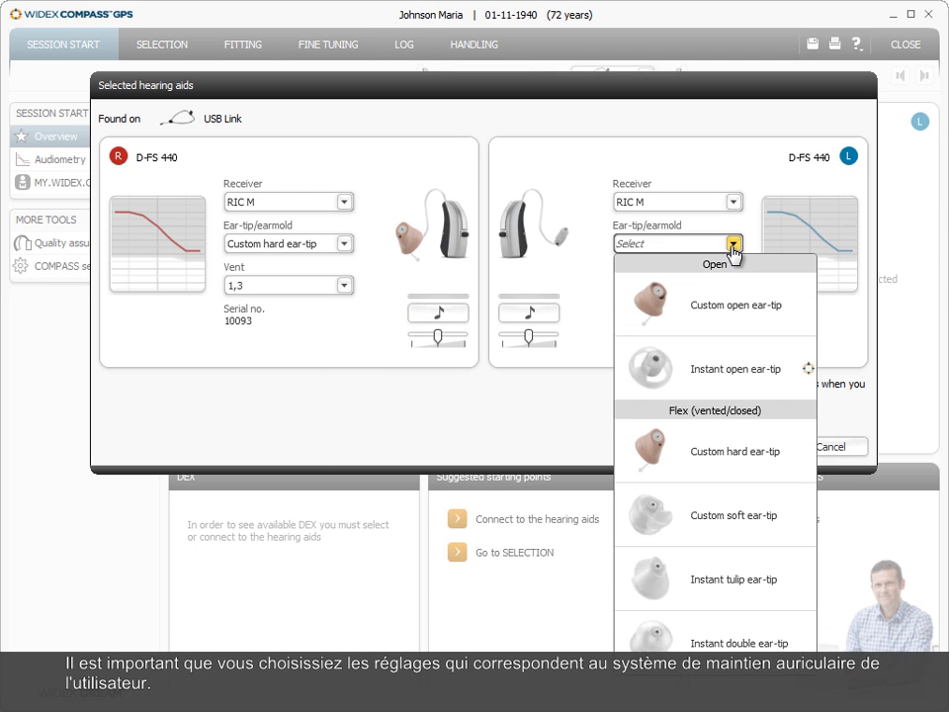
left_click(720, 452)
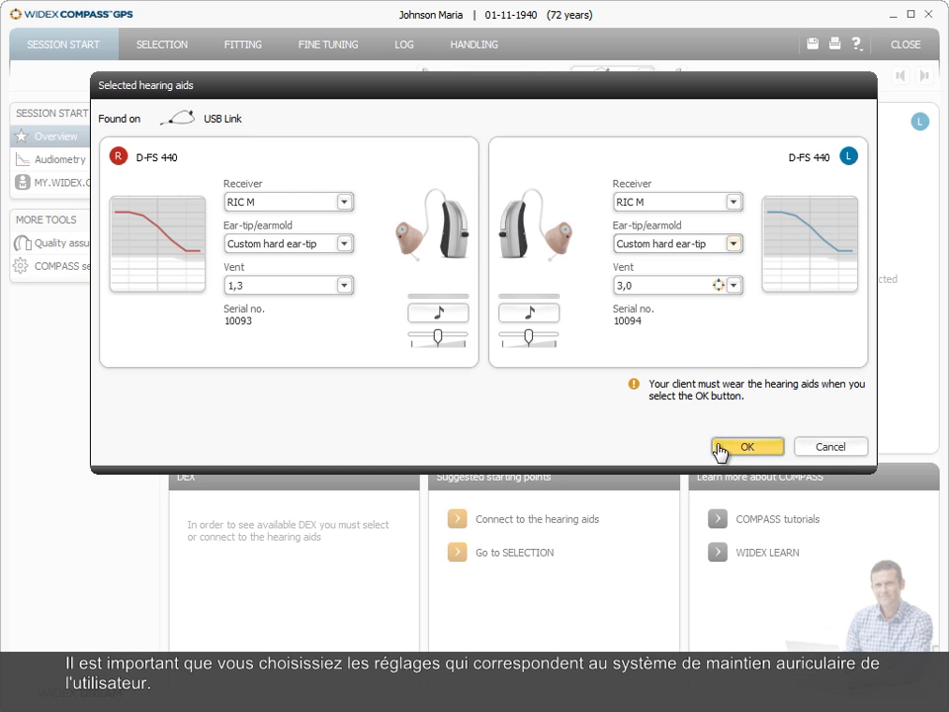
left_click(734, 293)
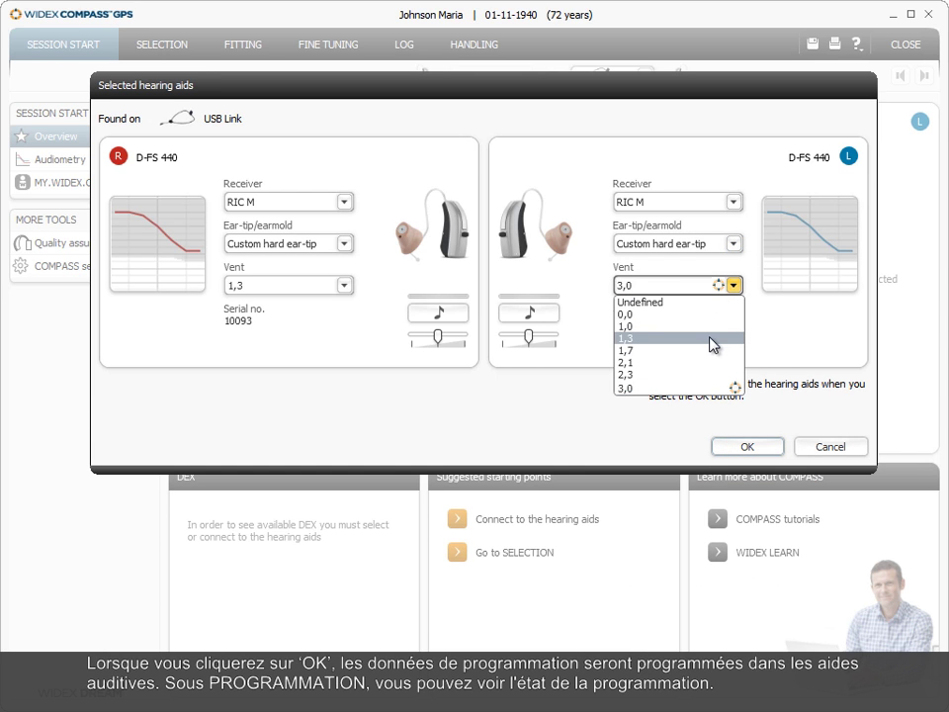
left_click(711, 339)
left_click(751, 447)
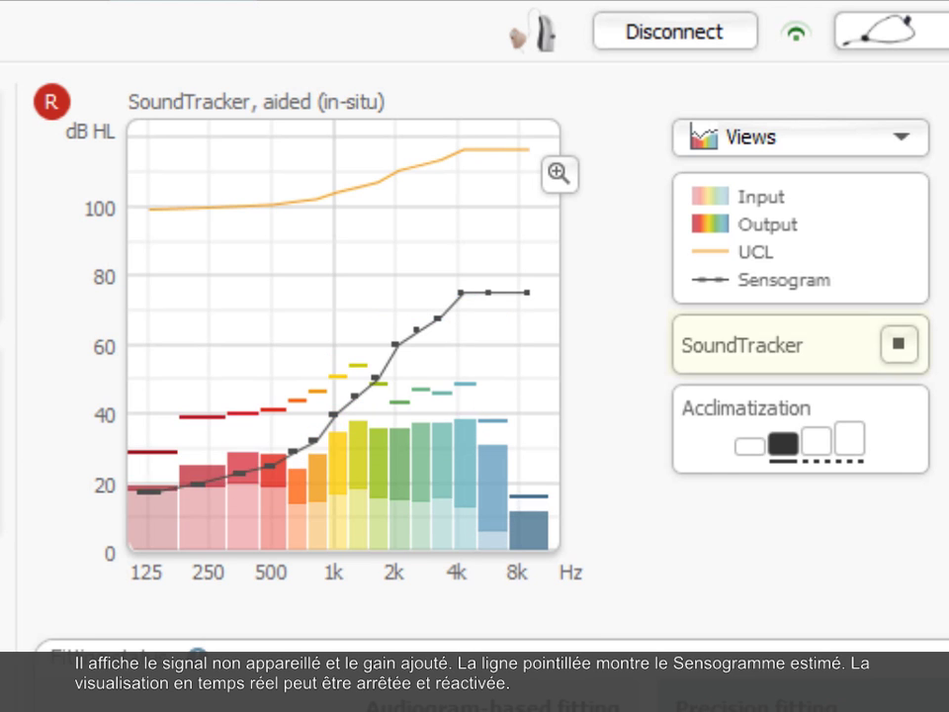
Step: Pause the right aid's real-time SoundTracker display, then resume it
left_click(902, 346)
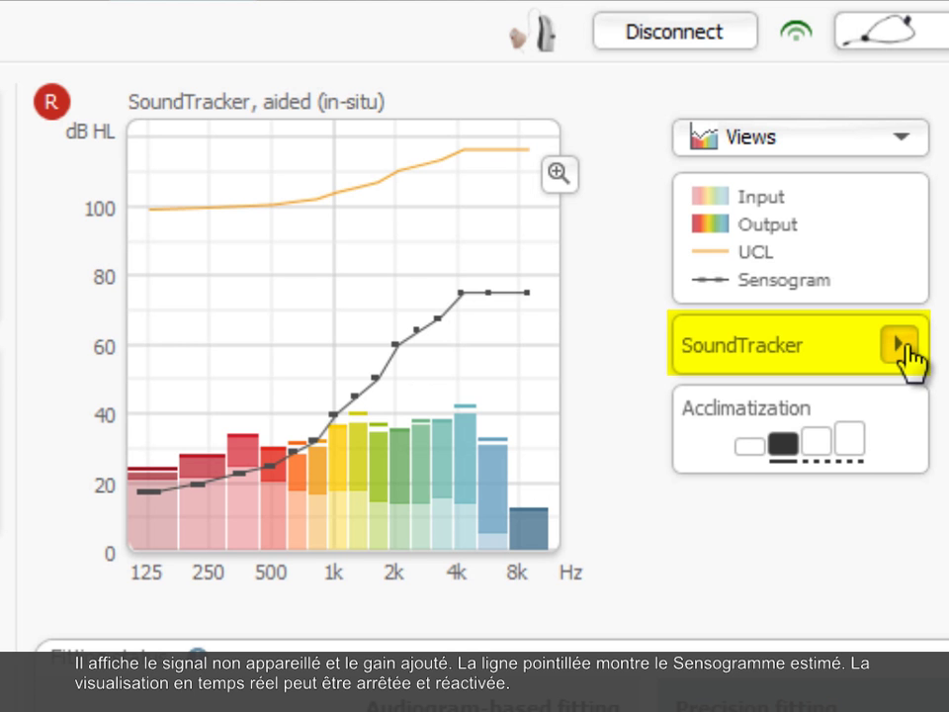
left_click(901, 346)
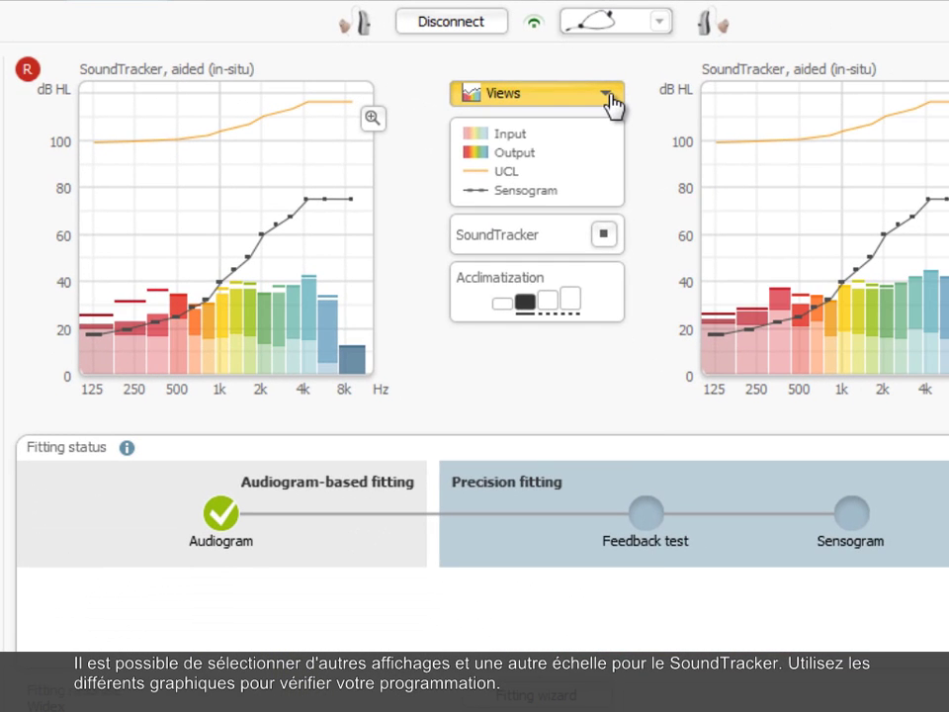
left_click(902, 139)
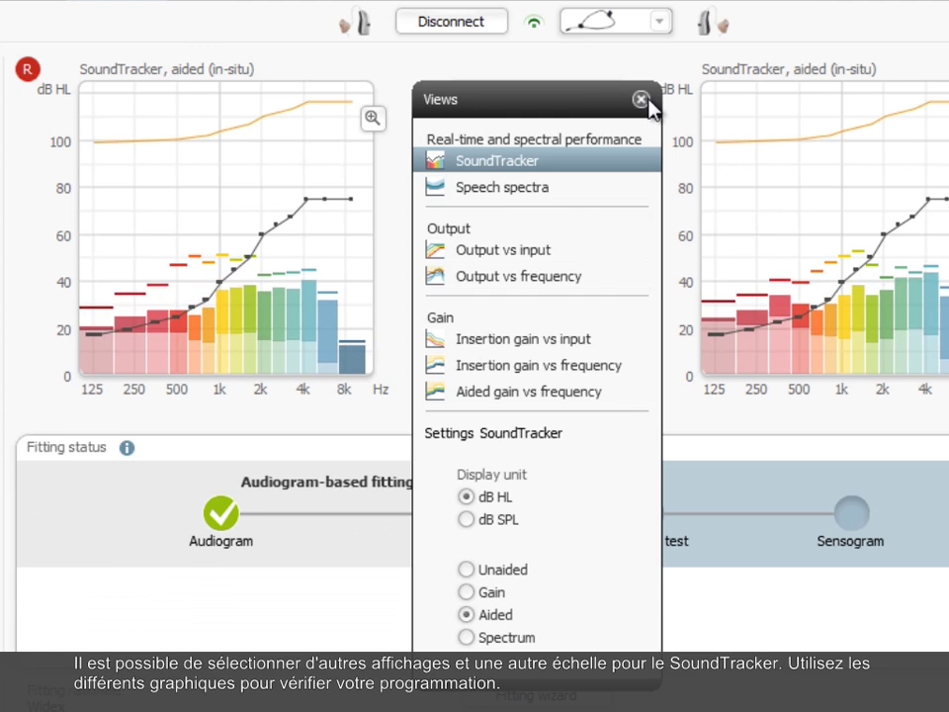
left_click(640, 99)
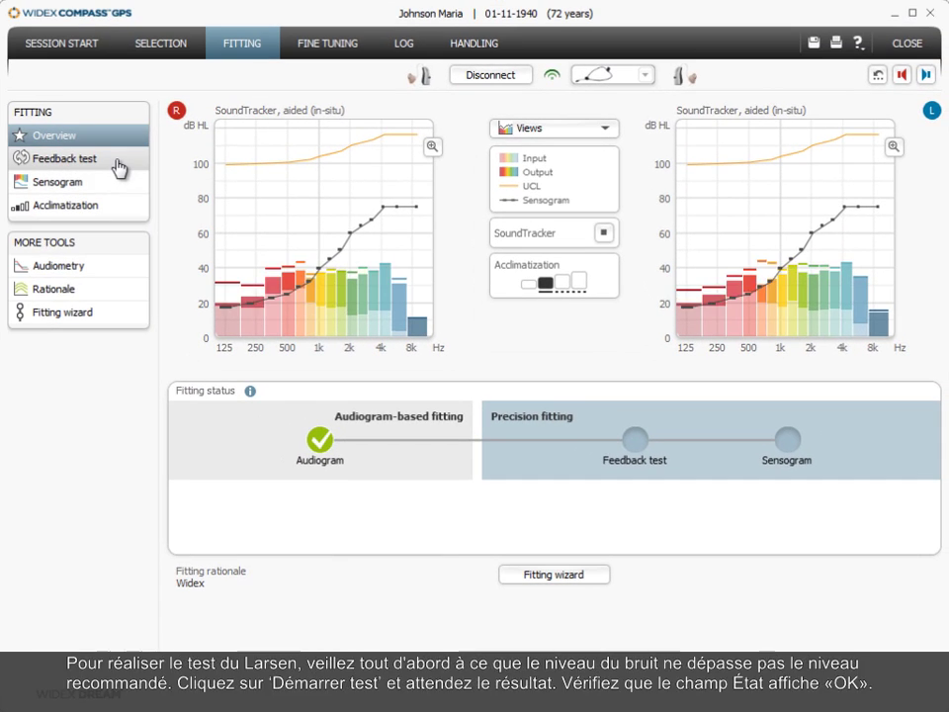
Step: Run the feedback test on the right ear, then the left, each reading OK with 0,6 vent effect
left_click(115, 160)
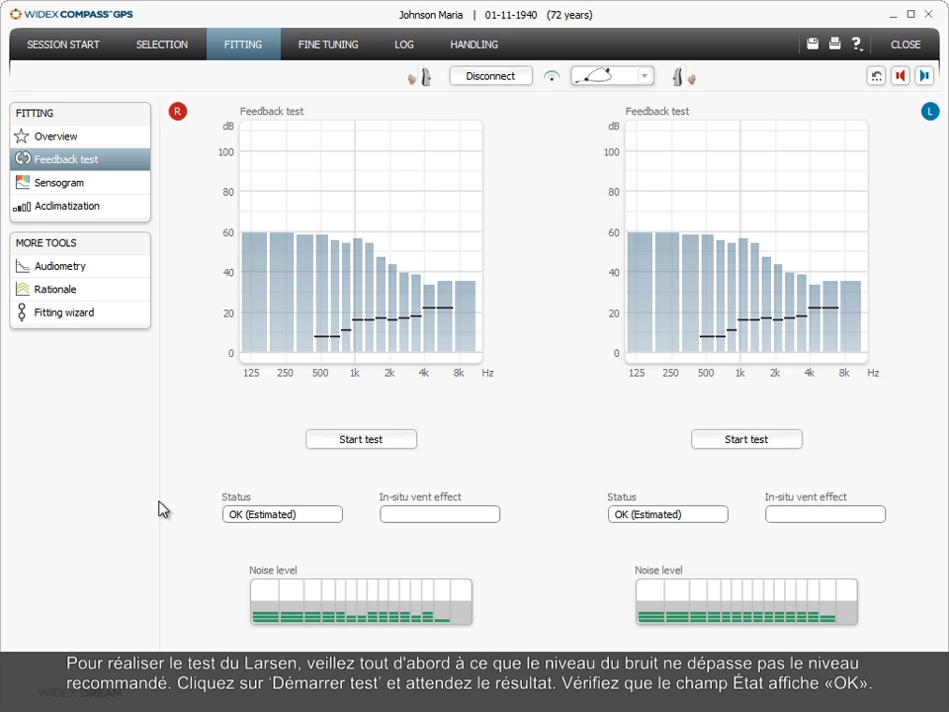
left_click(329, 440)
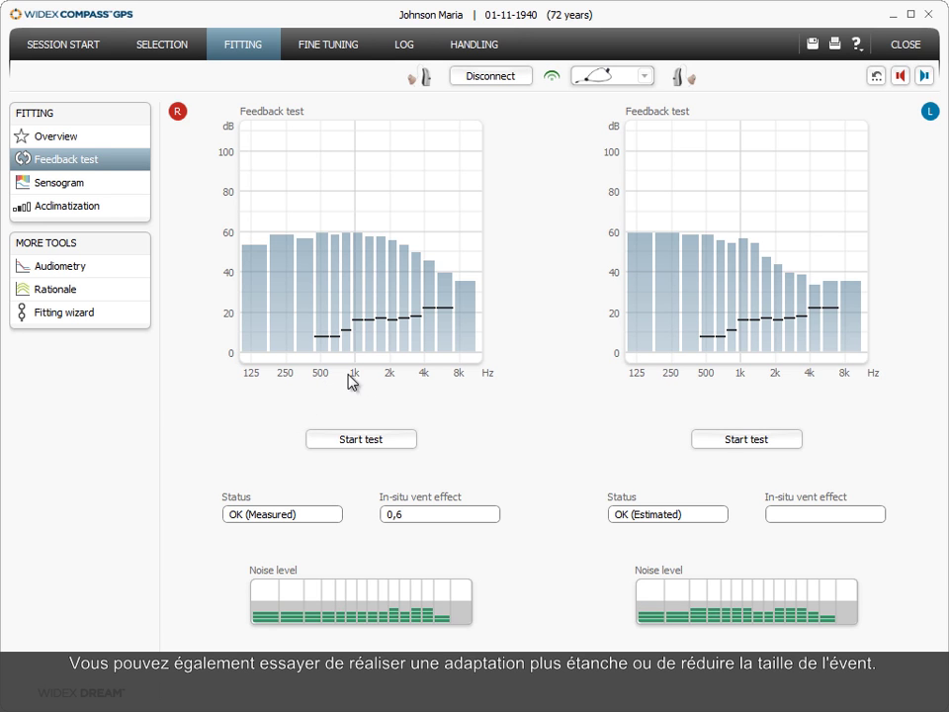
left_click(718, 441)
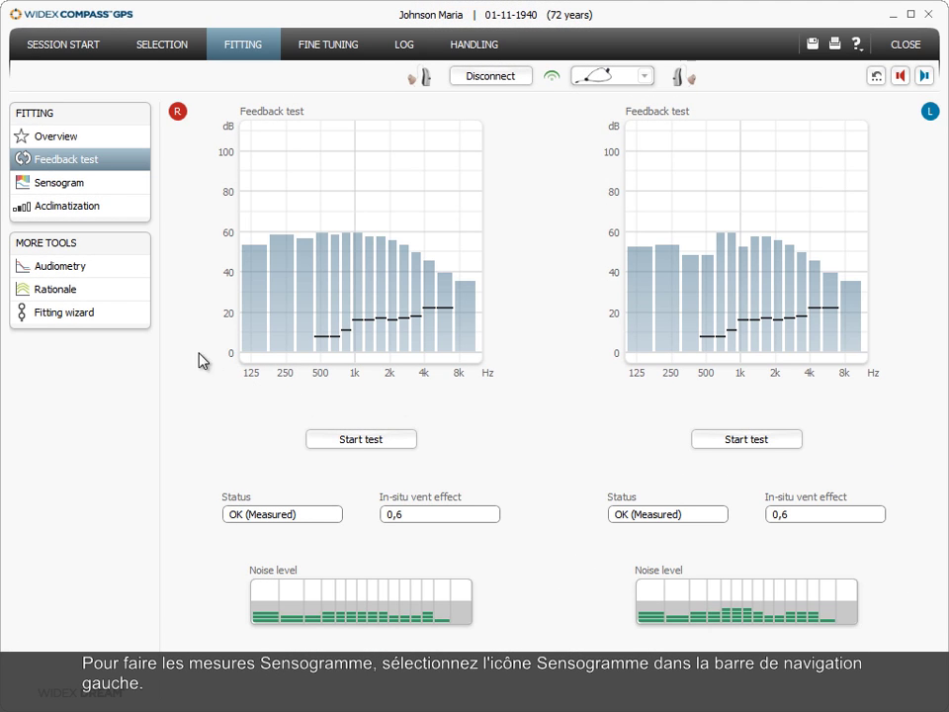
Step: Open the Sensogram and measure the right ear at 1k (45 dB) and 2k (60 dB)
left_click(112, 185)
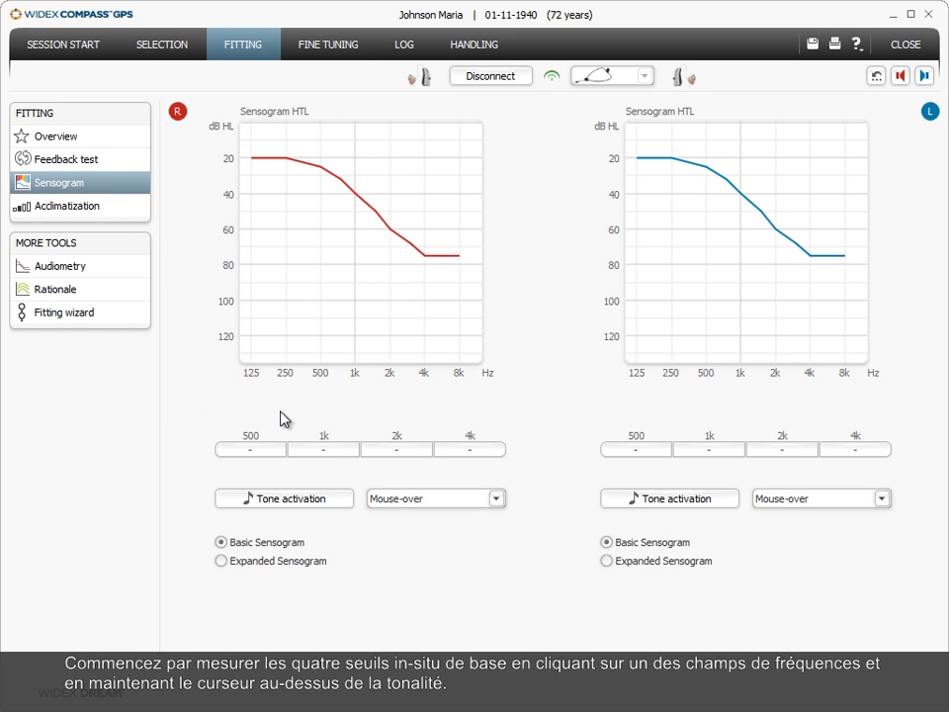
left_click(324, 450)
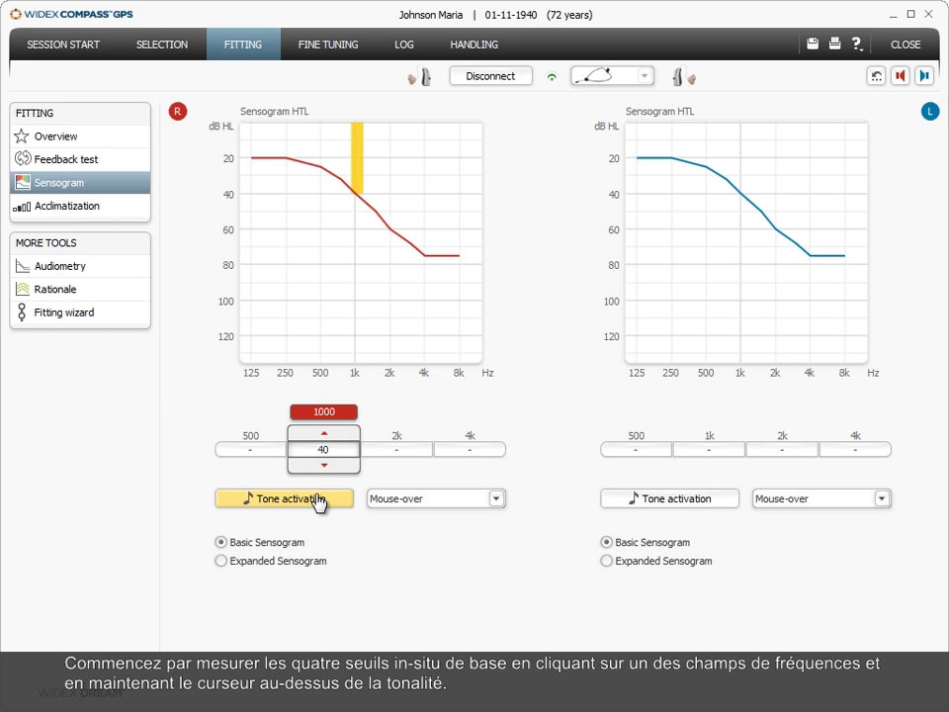
mouse_move(320, 501)
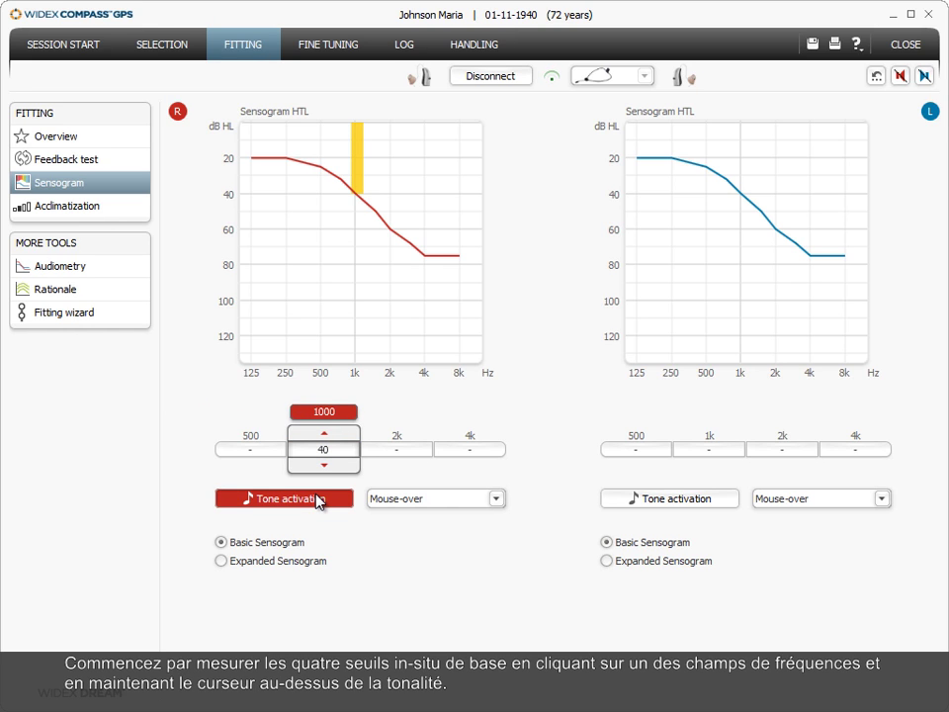
left_click(325, 436)
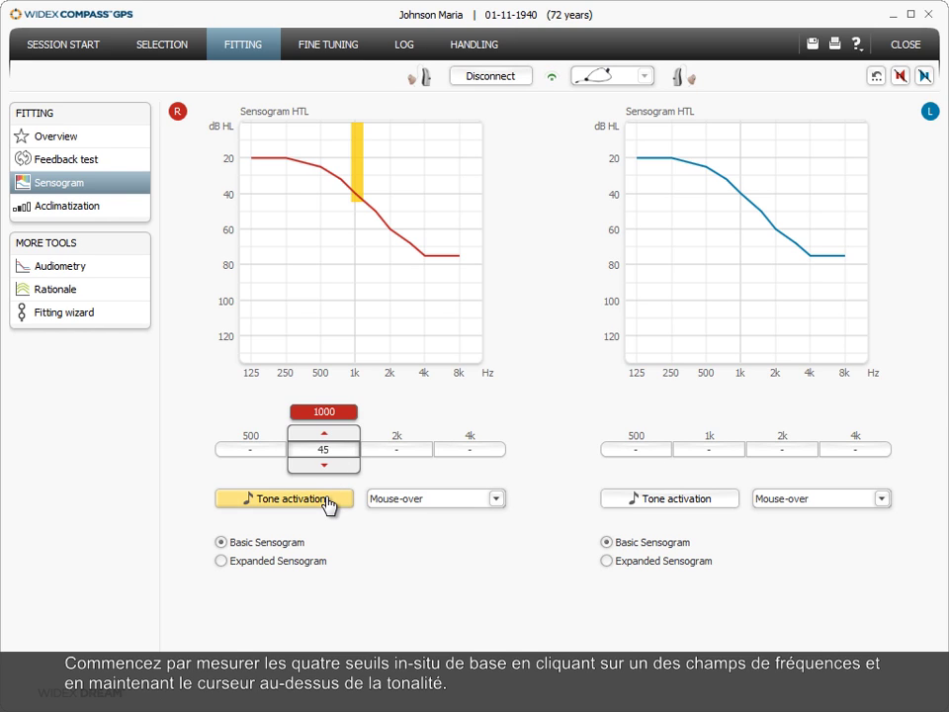
mouse_move(328, 502)
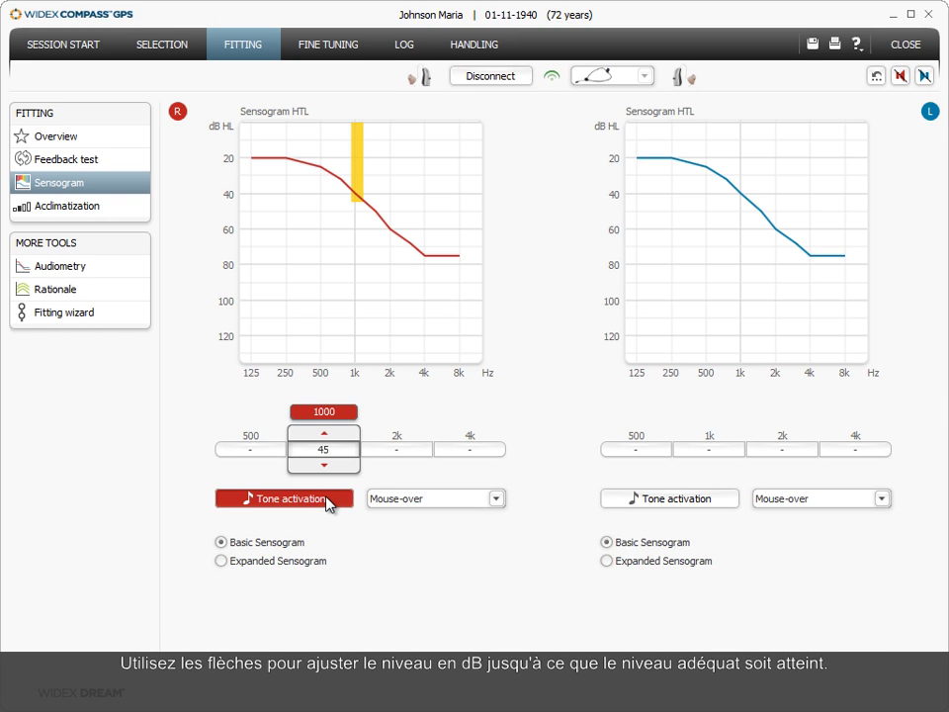
left_click(392, 450)
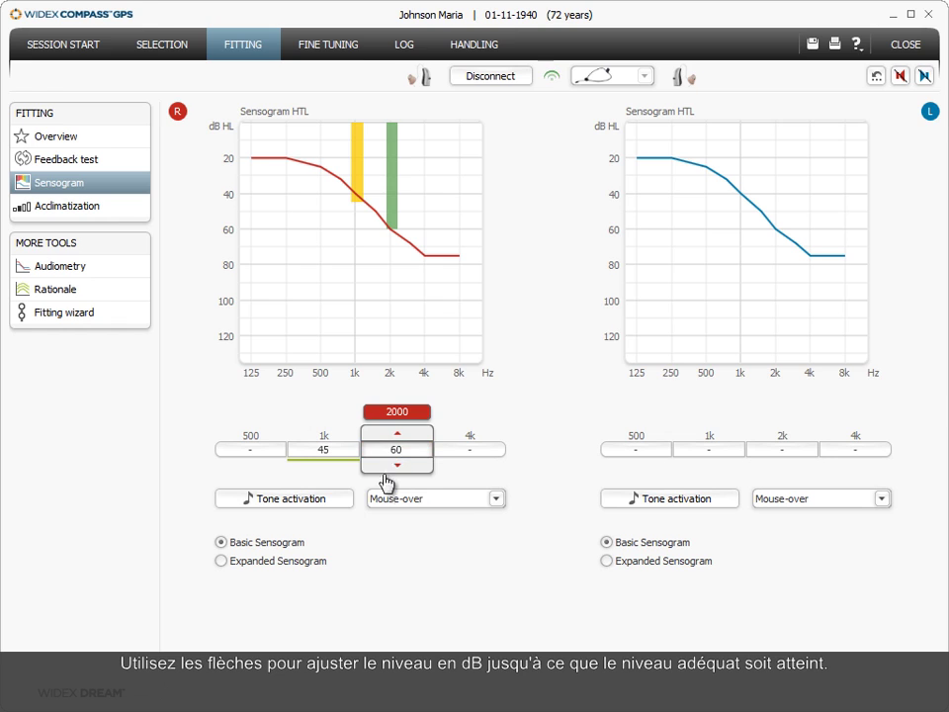
Step: Set the right ear's 4k to 75 dB and 500 Hz to 25 dB, then lower 1k to 40 dB
mouse_move(334, 506)
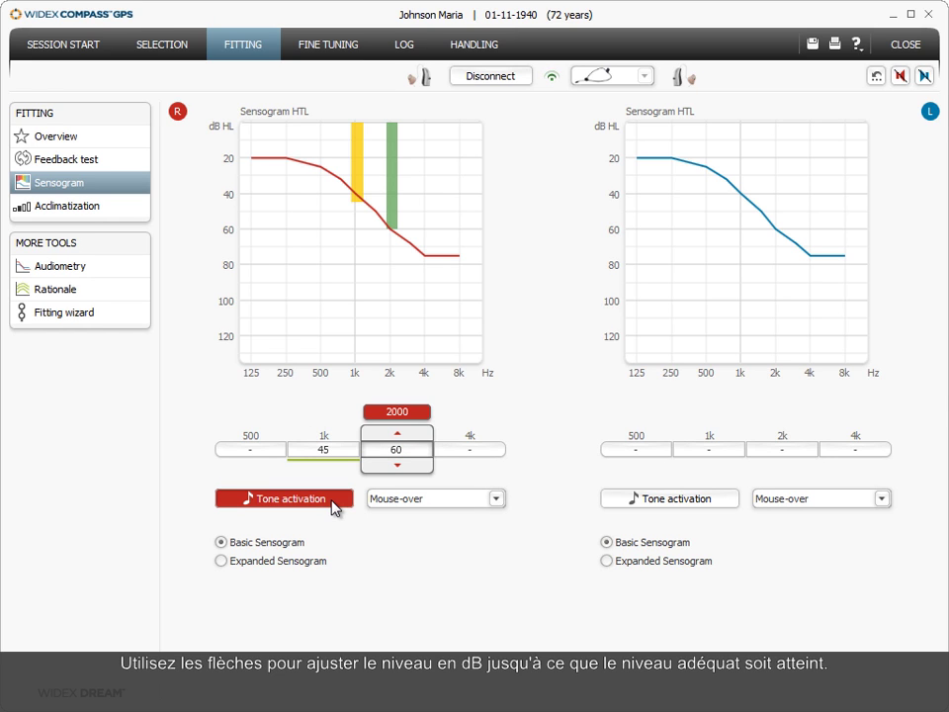
left_click(461, 455)
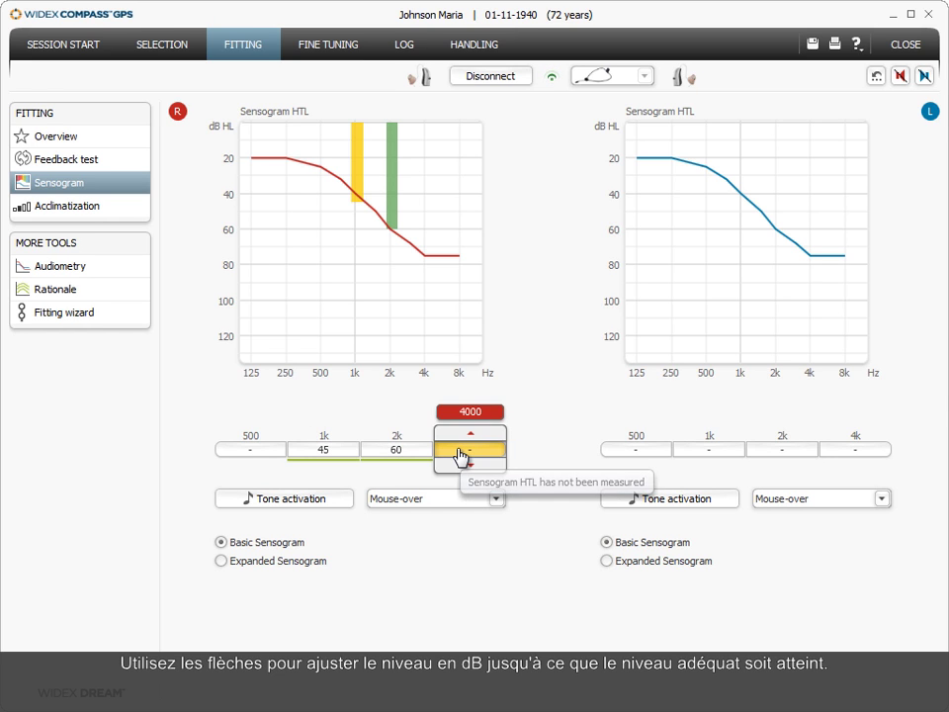
left_click(461, 454)
mouse_move(326, 502)
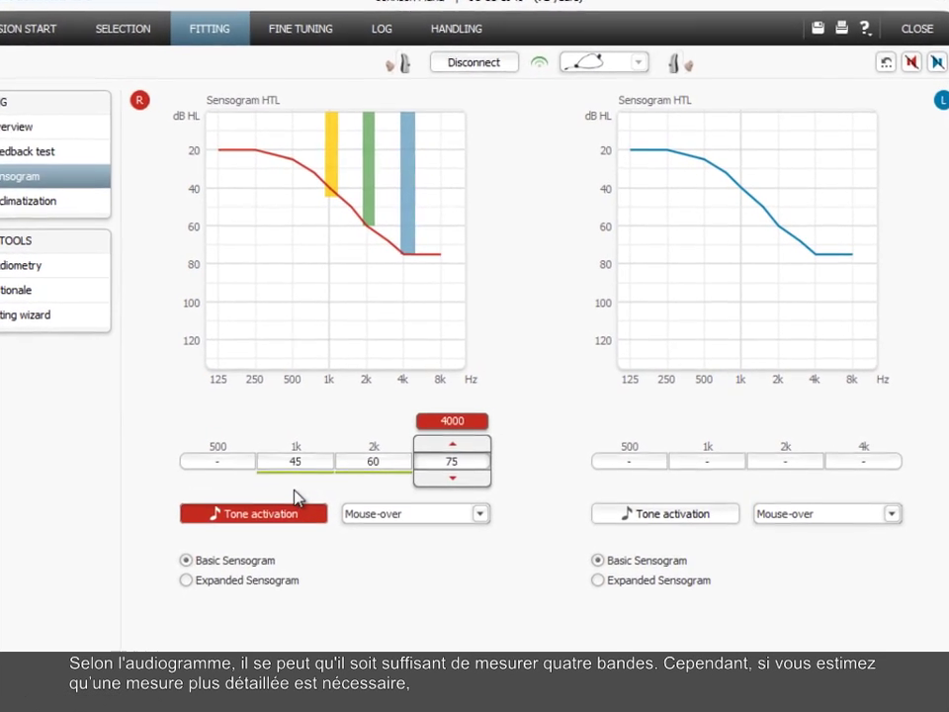
left_click(213, 464)
left_click(213, 482)
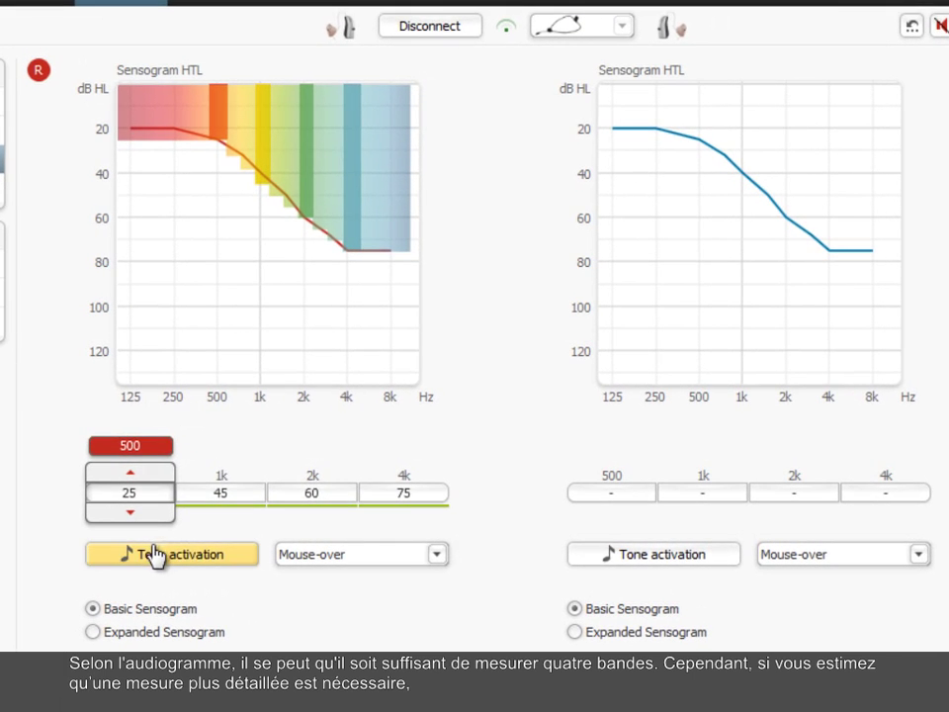
left_click(155, 558)
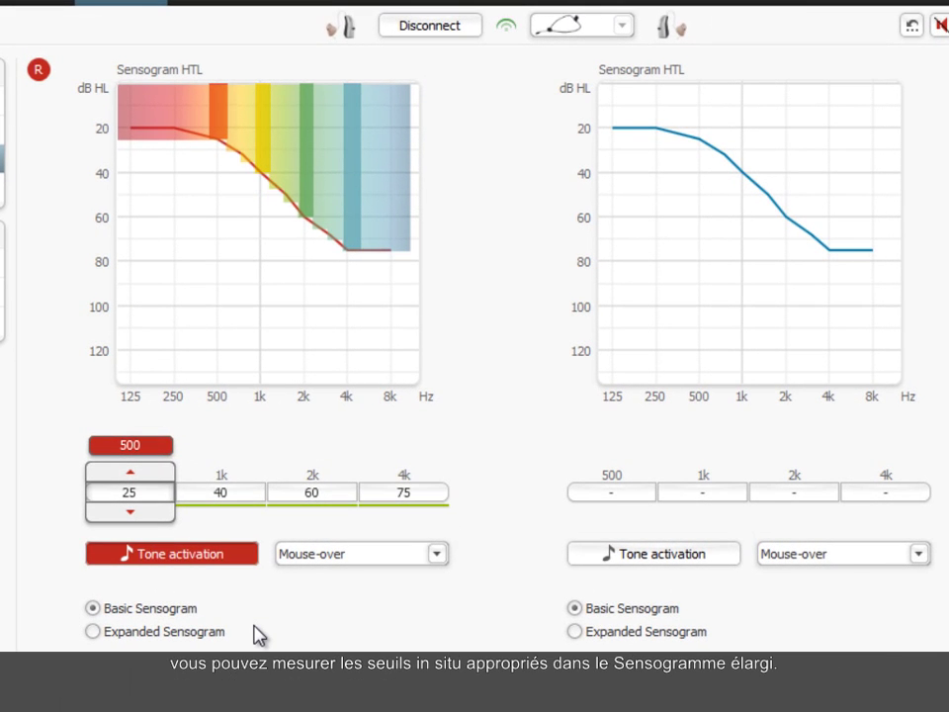
Step: Switch the right ear to the expanded Sensogram and add a 35 dB threshold at 800 Hz
left_click(92, 632)
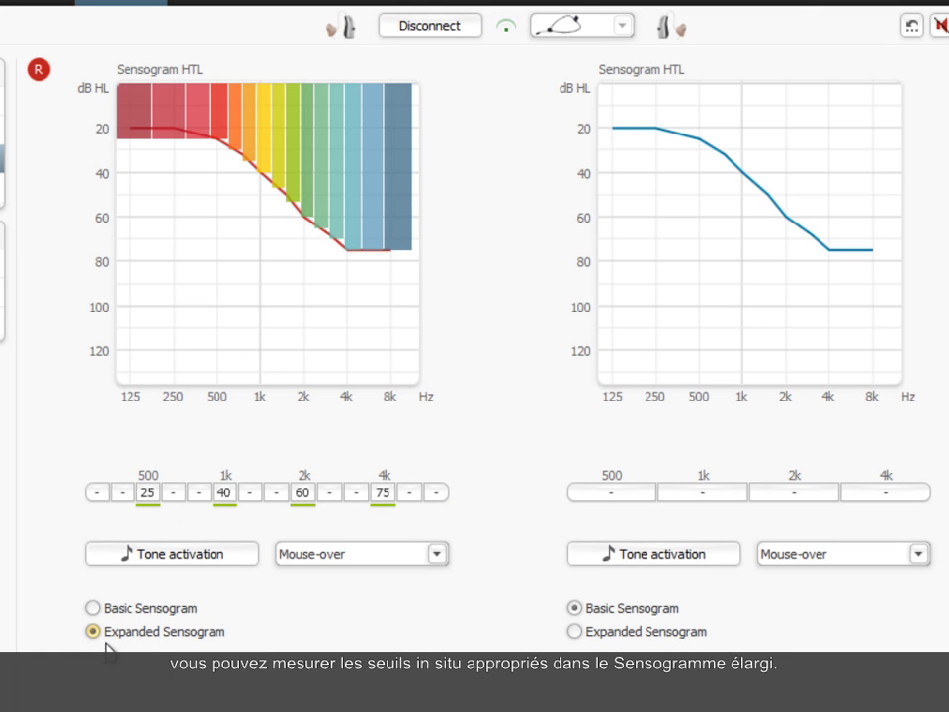
left_click(204, 502)
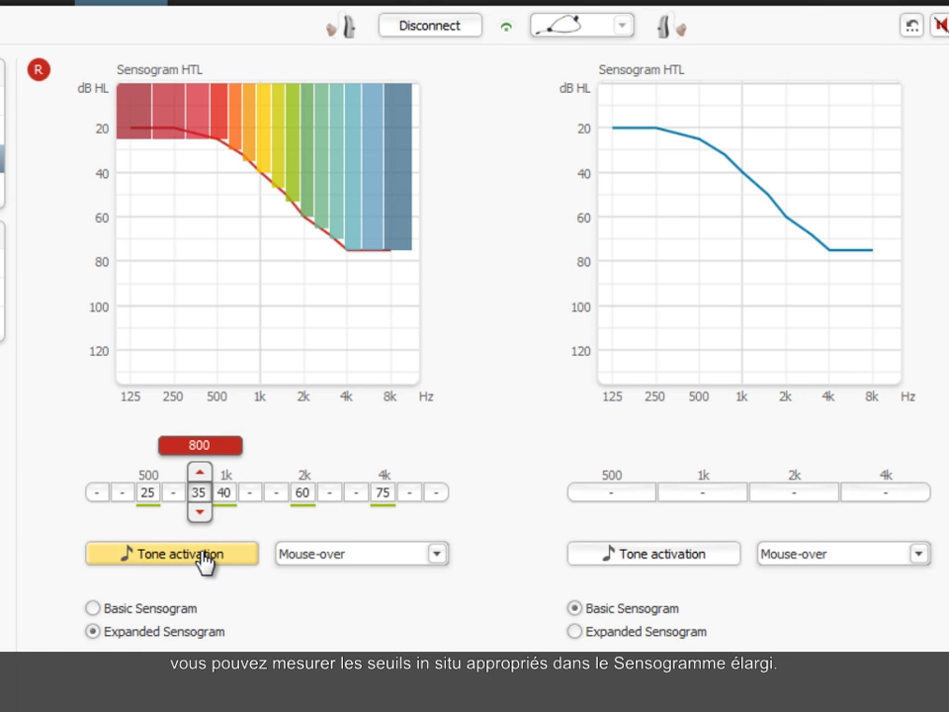
left_click(204, 553)
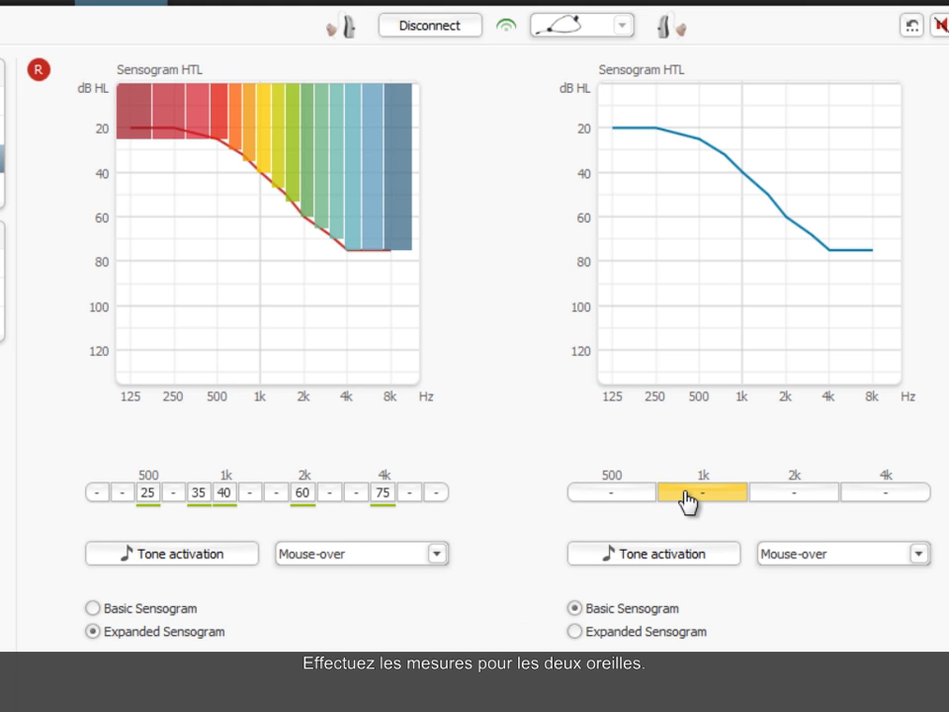
mouse_move(689, 502)
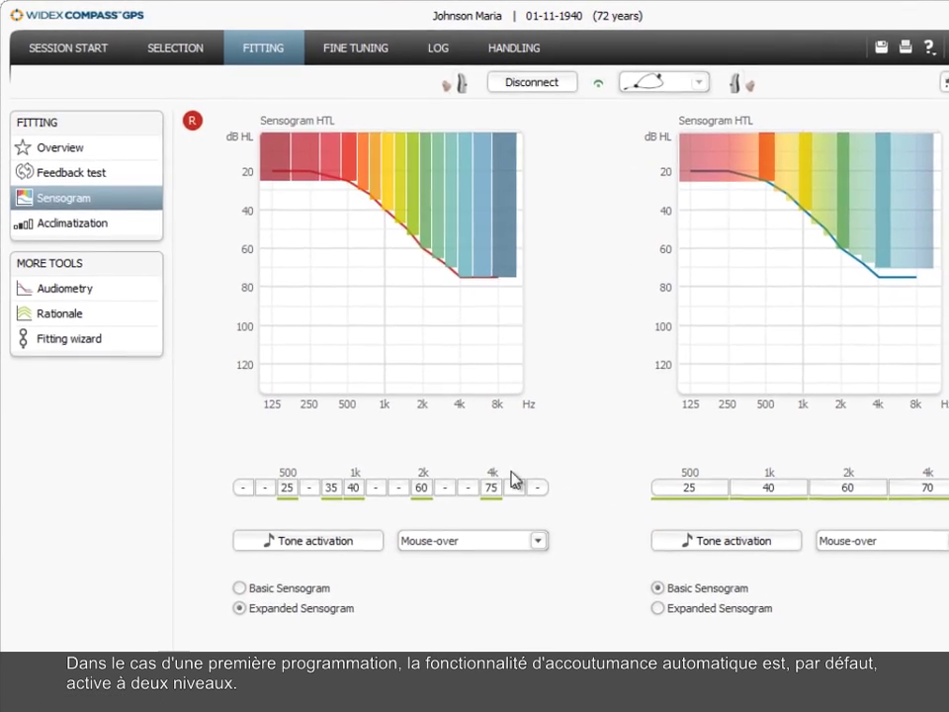
Step: Open acclimatization for both aids and keep the duration per level at 3 weeks
left_click(98, 236)
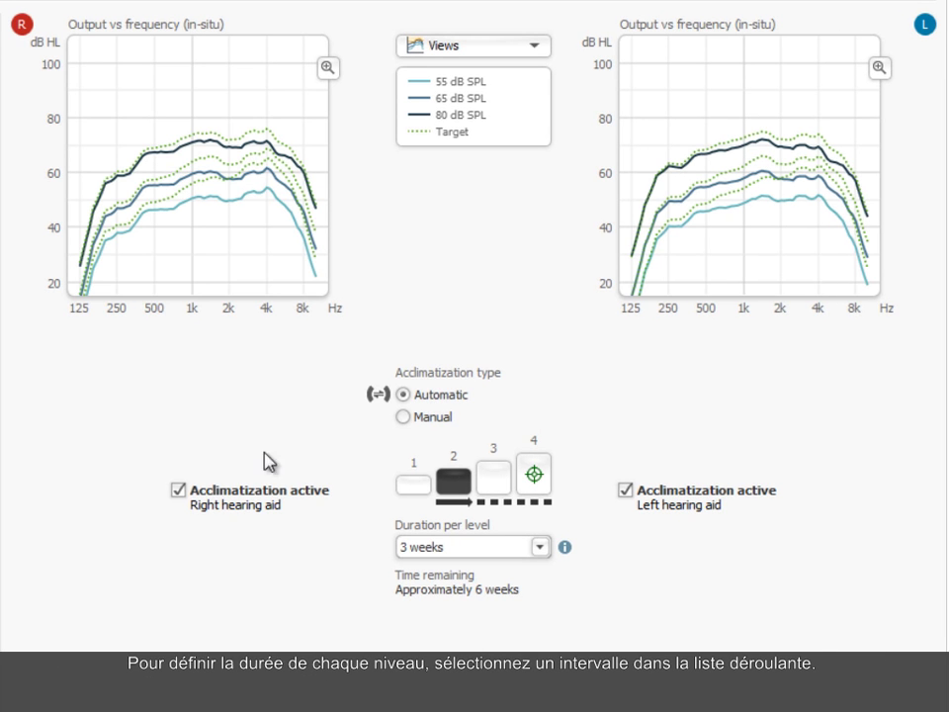
left_click(540, 547)
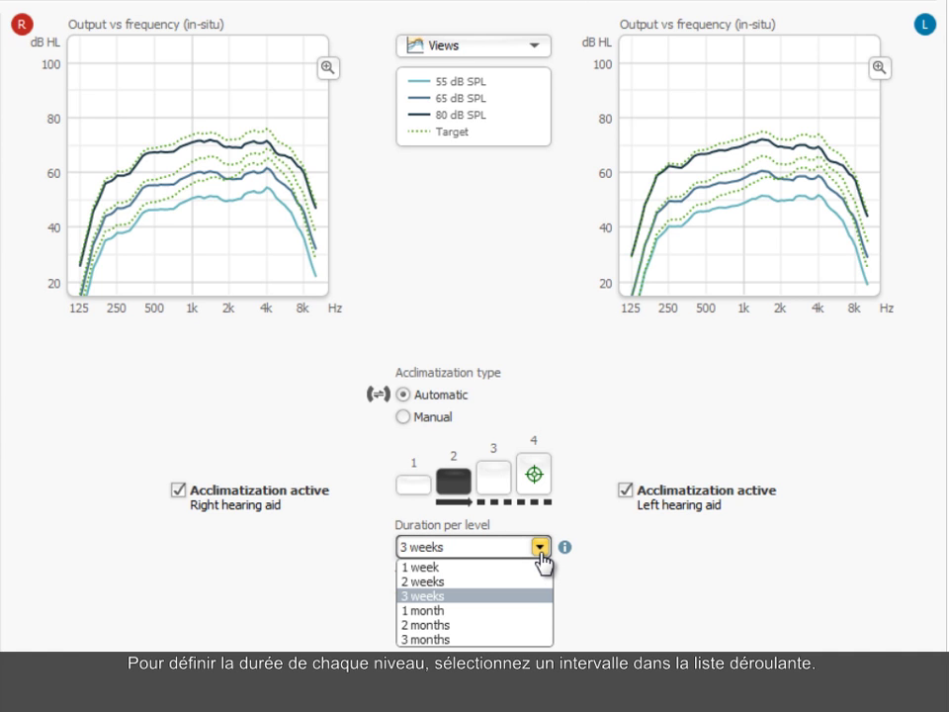
left_click(540, 596)
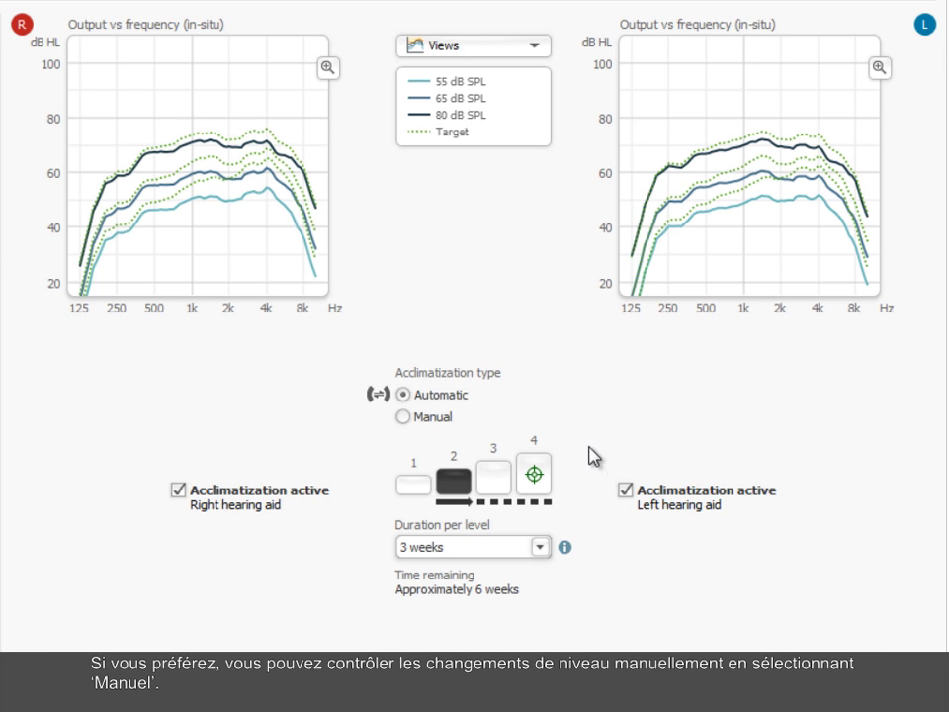
Step: Switch acclimatization to Manual, deactivate it on the right aid, and re-enable and adjust the left
left_click(404, 418)
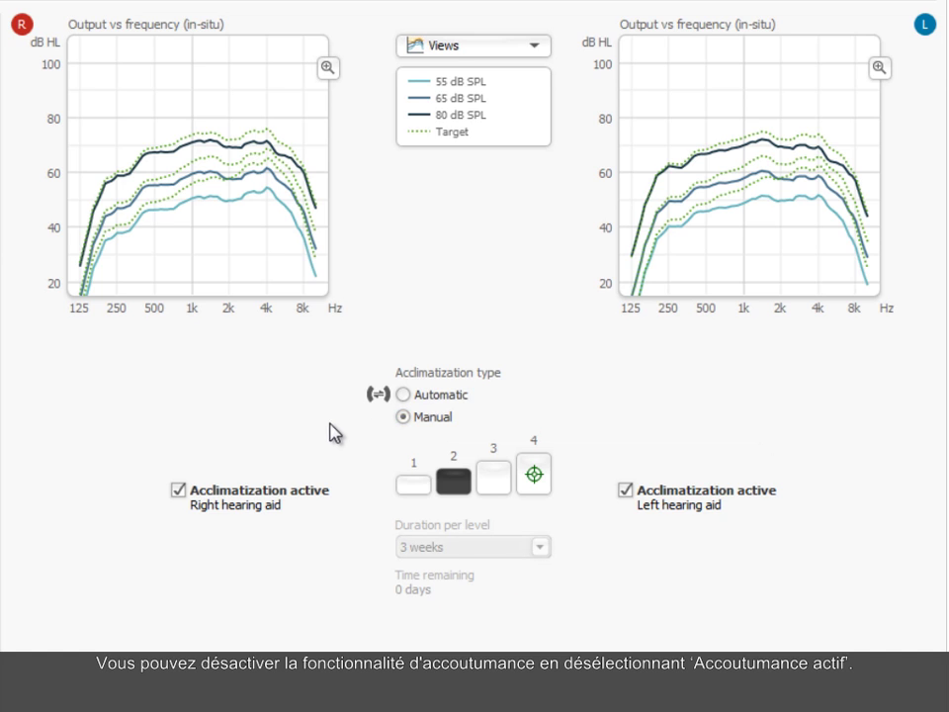
left_click(178, 489)
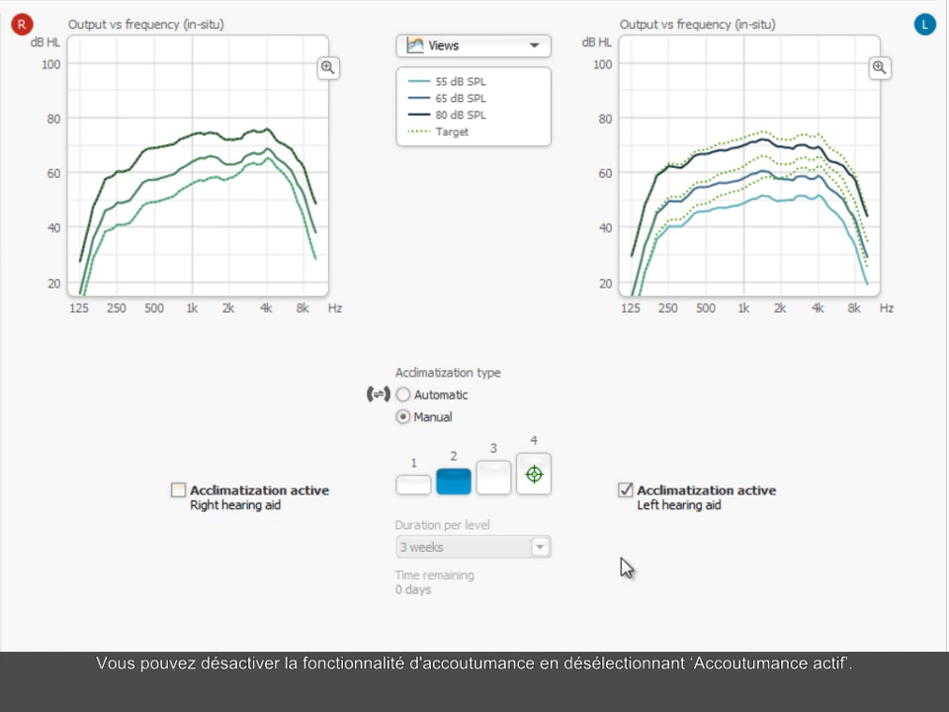
left_click(626, 490)
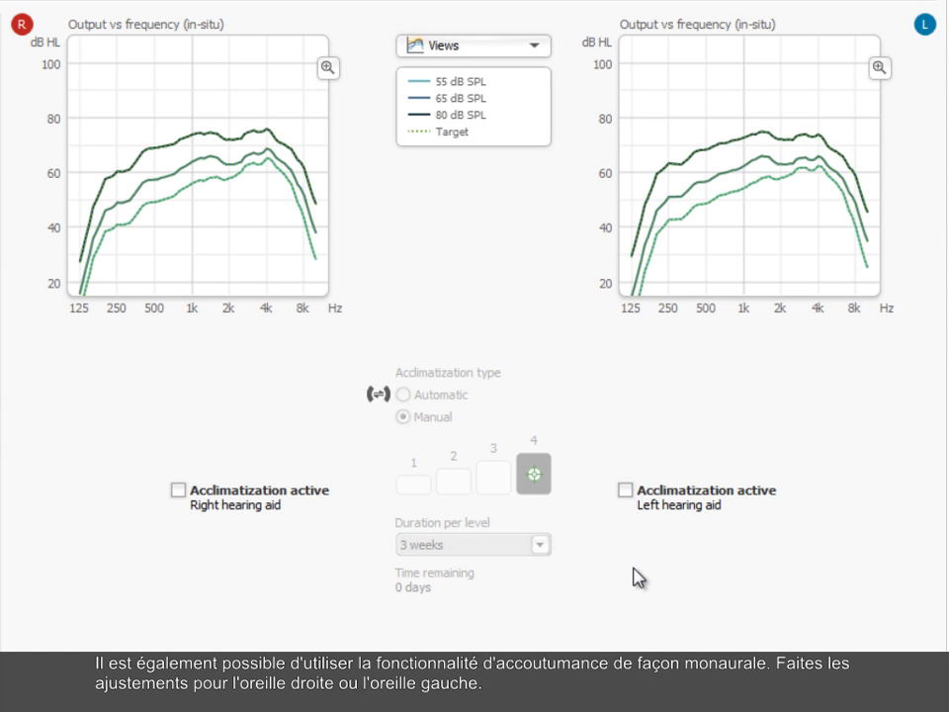
left_click(626, 494)
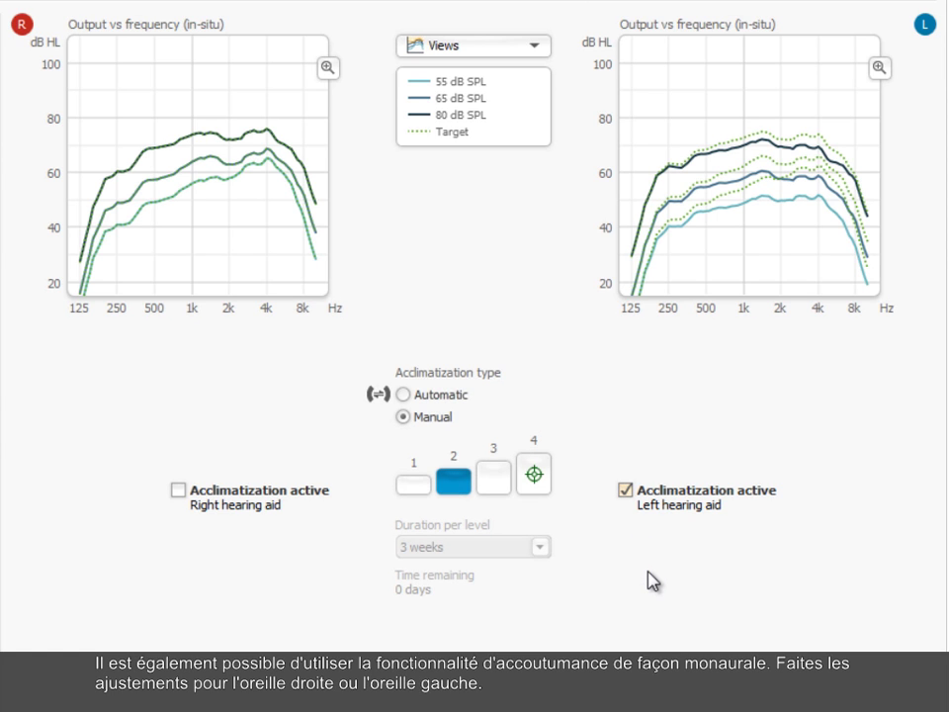
left_click(504, 480)
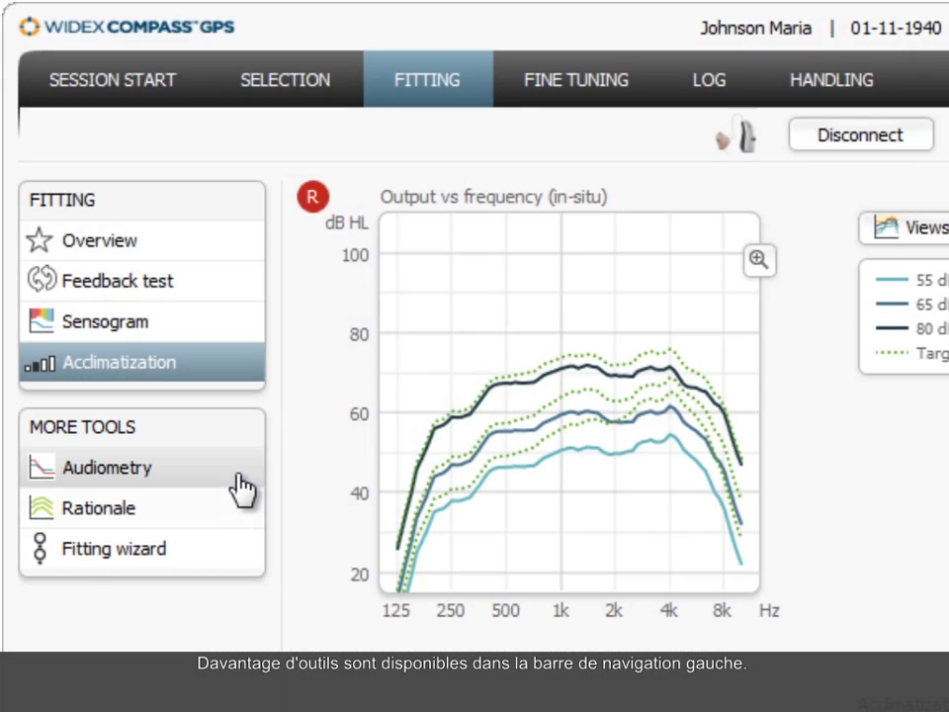
Step: Open Audiometry and view the RECD tab's average HA2-tip RECD values for both ears
left_click(238, 480)
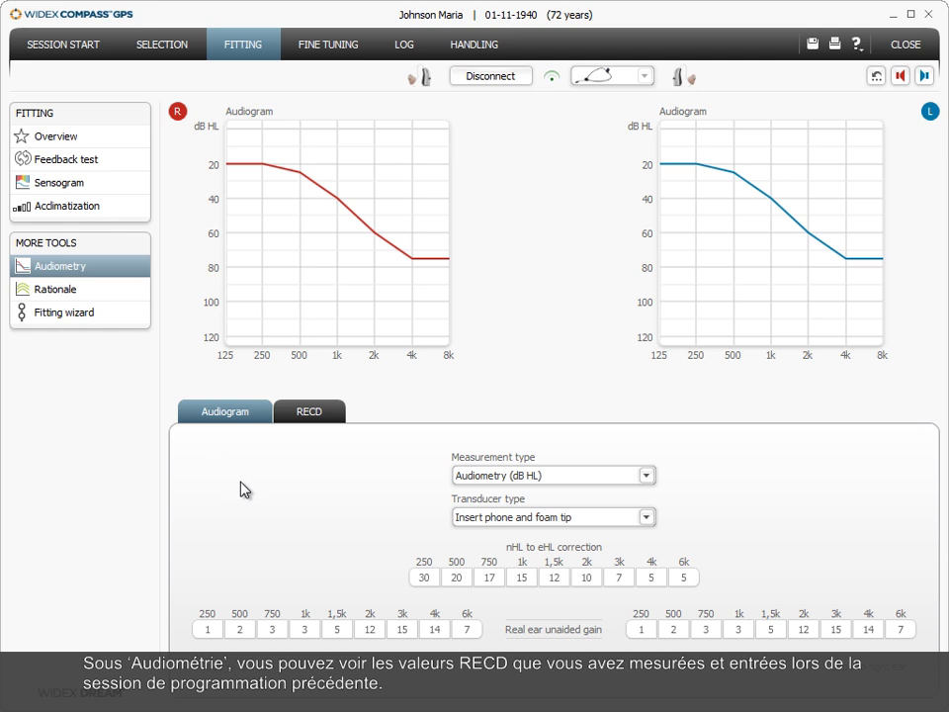
left_click(315, 421)
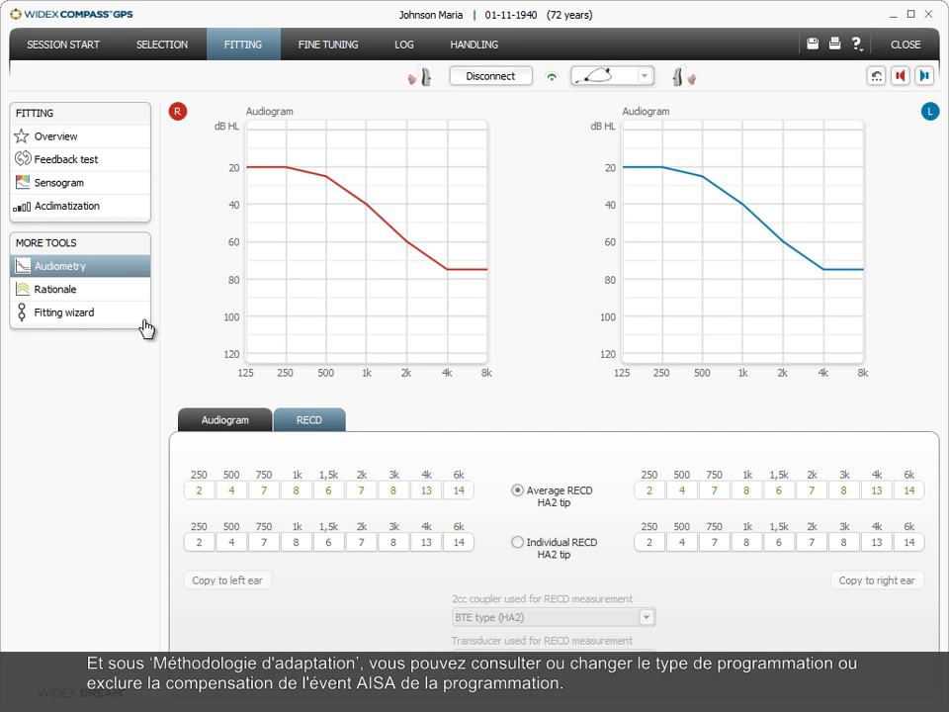
Step: Open the Rationale page and keep AISA vent compensation set to on
left_click(130, 293)
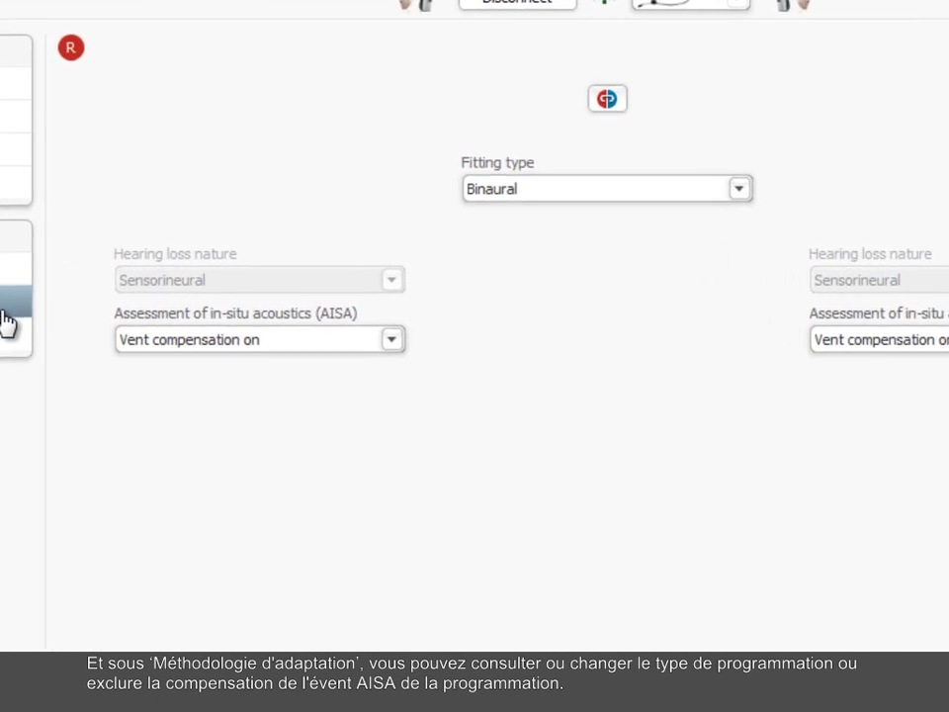
left_click(385, 358)
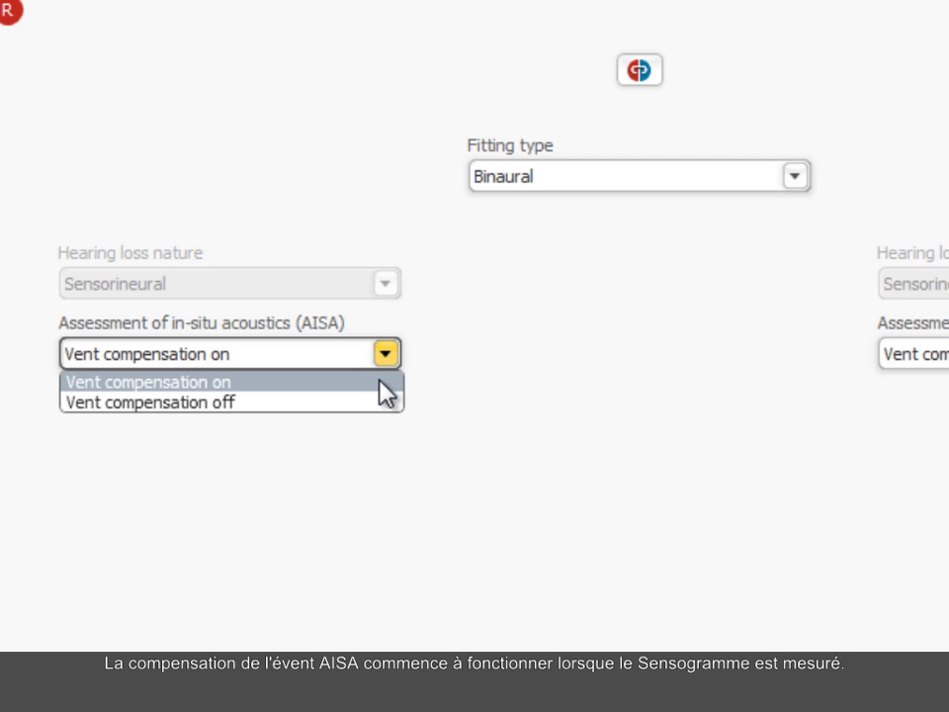
left_click(379, 382)
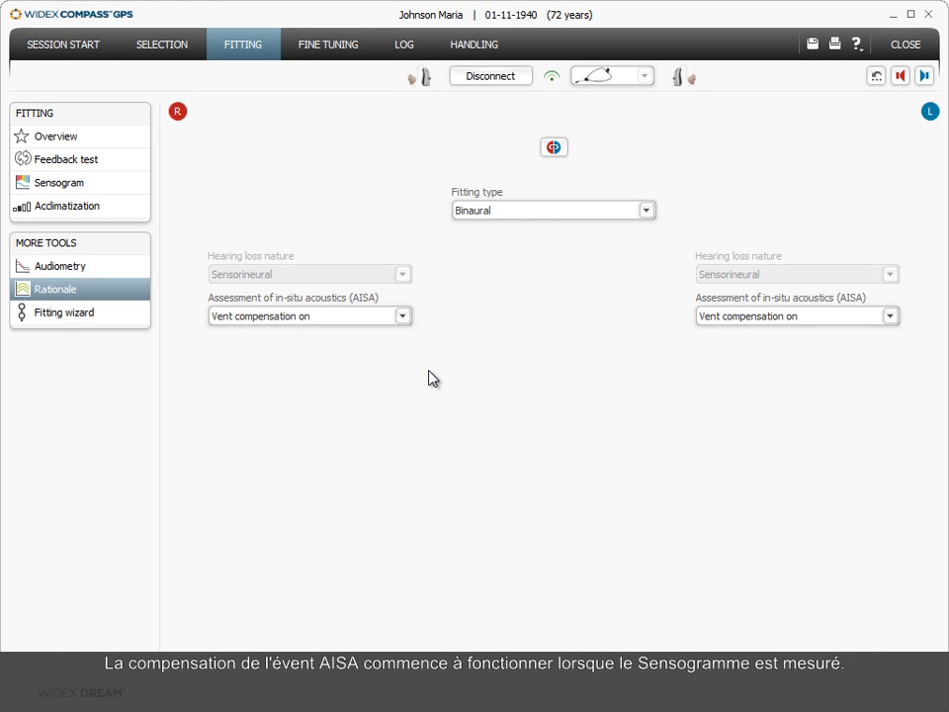
Step: Return to the fitting overview, leave the reset menu unused, and show the help menu (COMPASS help, Quick guides, Video library)
left_click(142, 137)
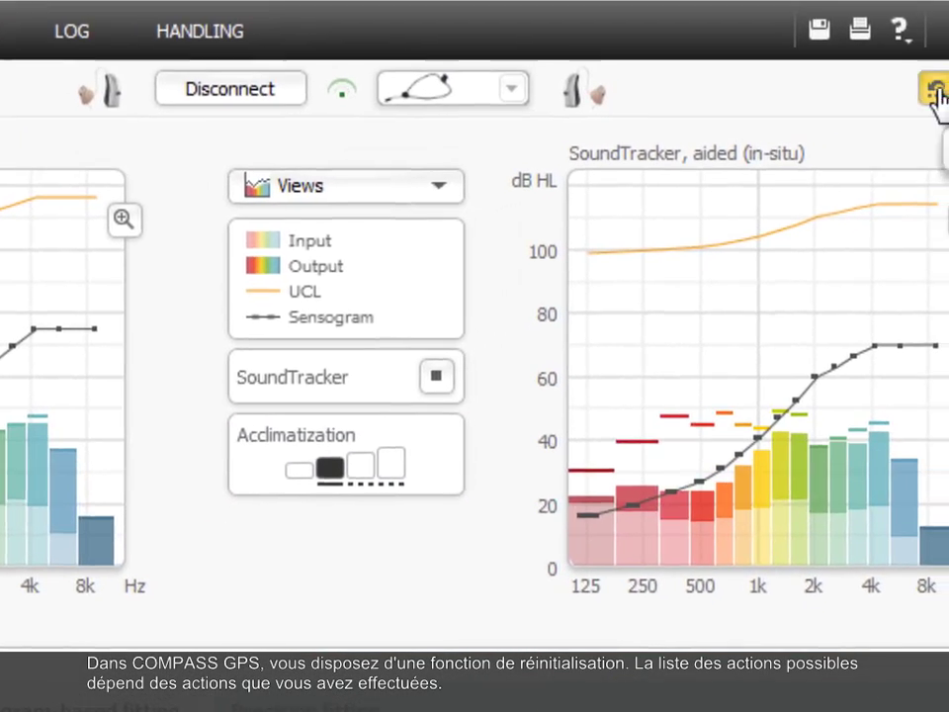
left_click(936, 96)
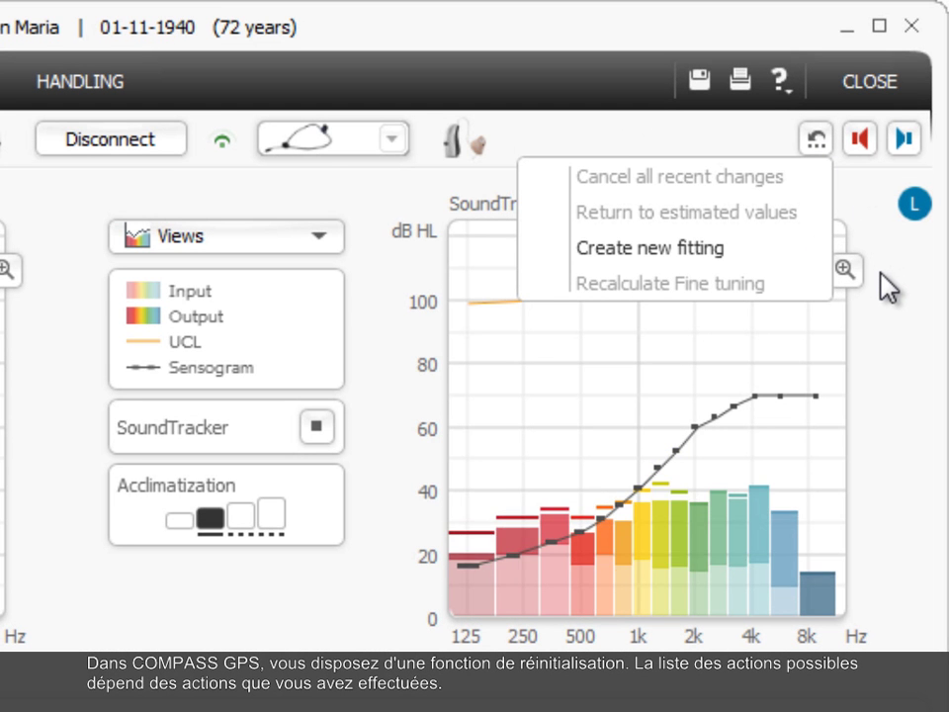
left_click(888, 288)
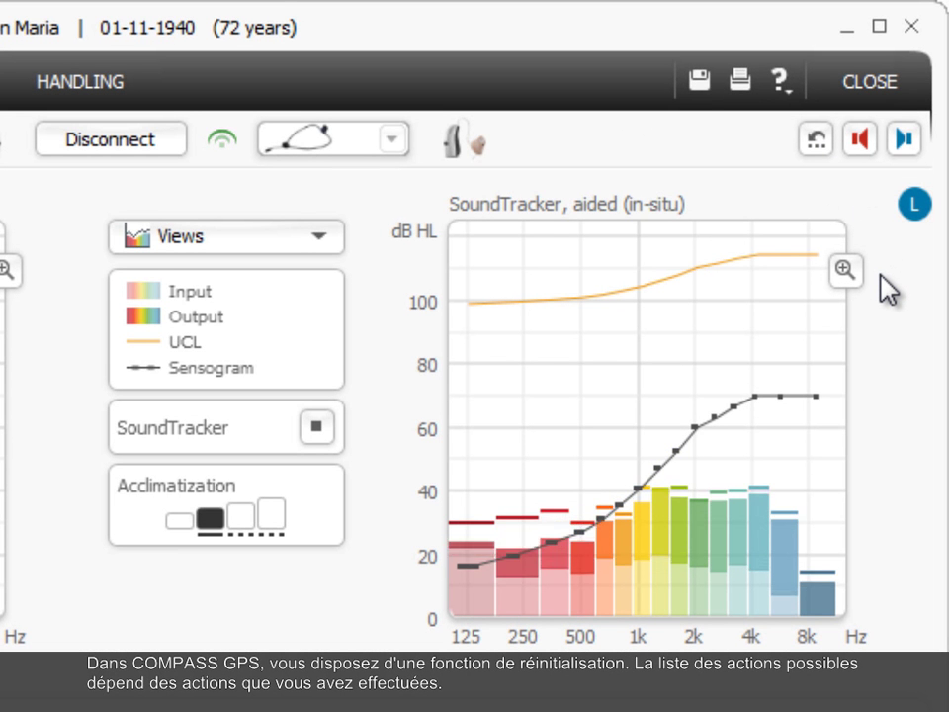
left_click(791, 89)
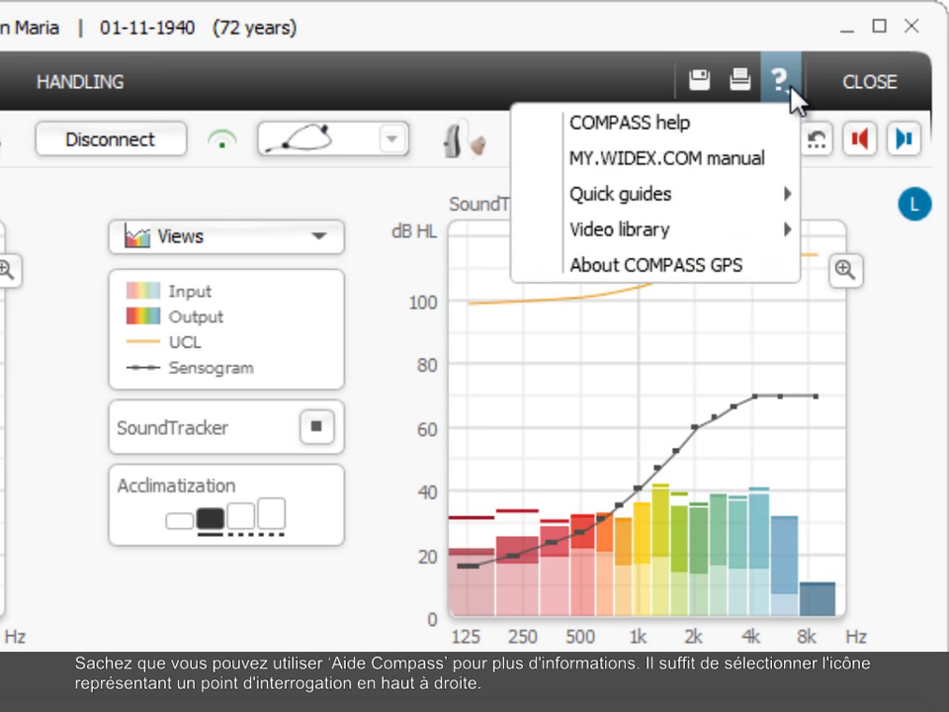